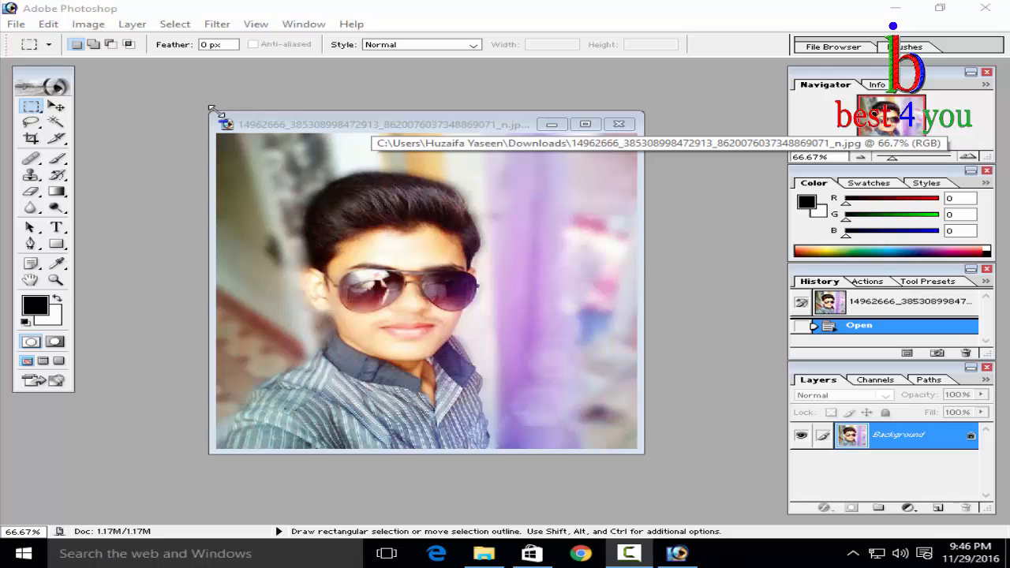
Enlarge the portrait's document window slightly and reposition it in the middle of the workspace
{"action": "left_click_drag", "start_coordinate": [212, 108], "coordinate": [168, 90]}
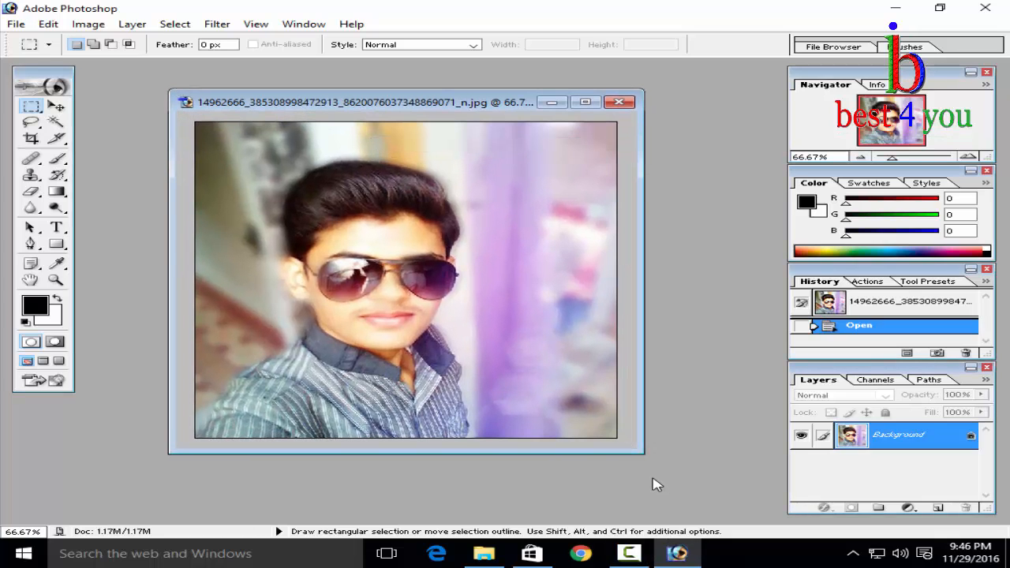
{"action": "left_click_drag", "start_coordinate": [416, 104], "coordinate": [444, 108]}
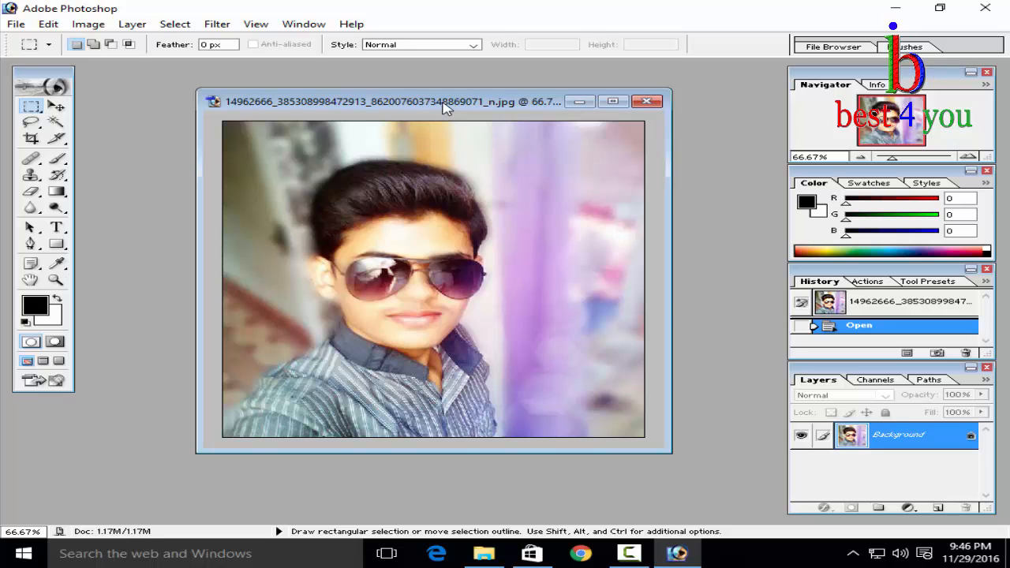
{"action": "left_click_drag", "start_coordinate": [435, 106], "coordinate": [418, 117]}
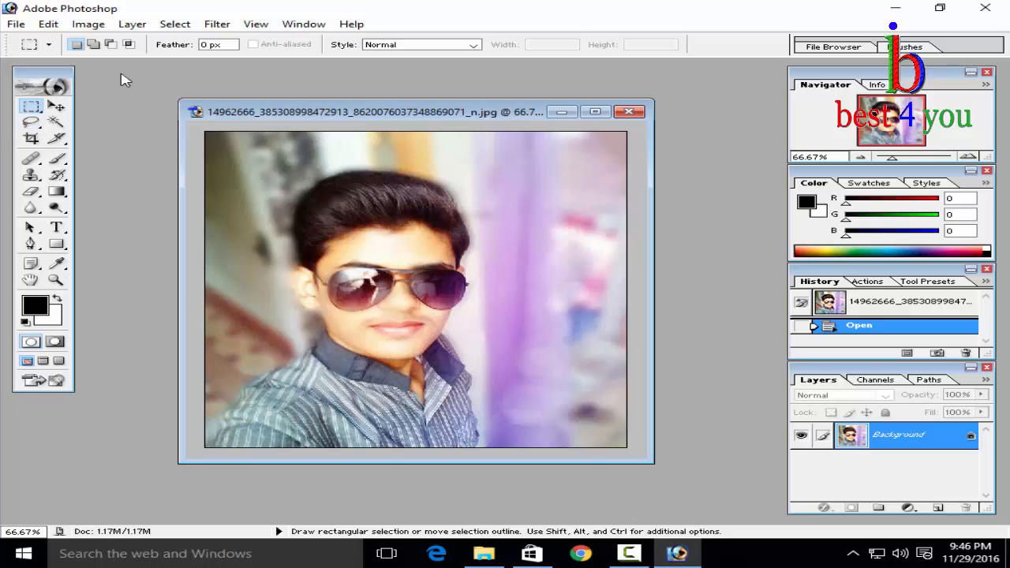
Try a freehand Lasso selection around the left side of the hair and the ear, and revert to the original snapshot
{"action": "left_click", "coordinate": [30, 127]}
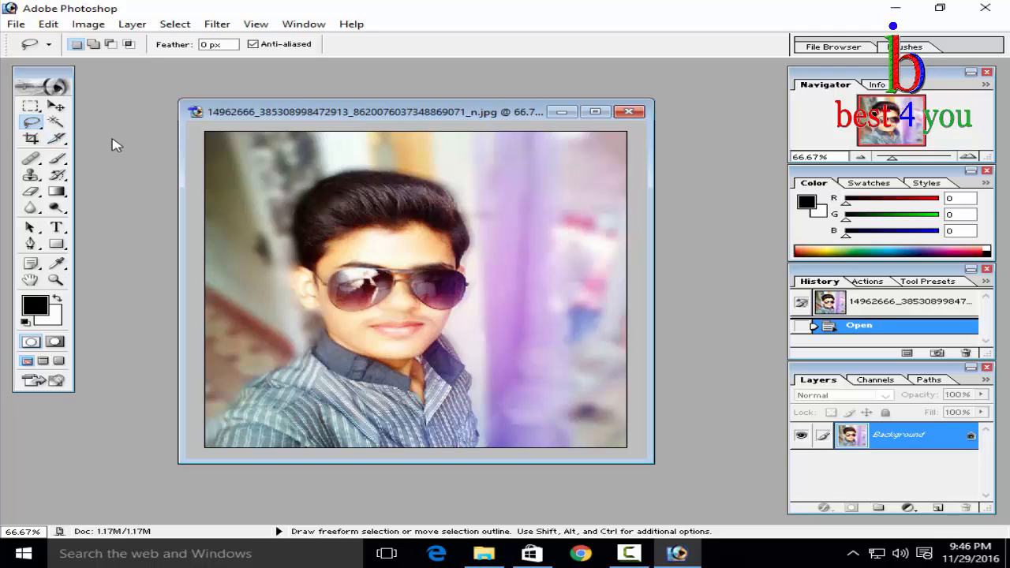
{"action": "left_click", "coordinate": [34, 125]}
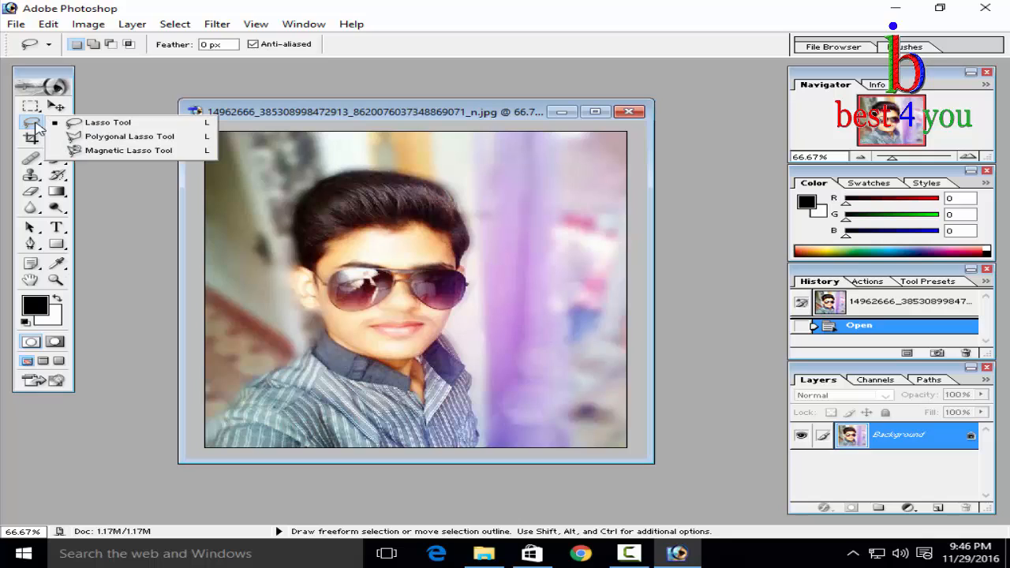
{"action": "left_click", "coordinate": [210, 126]}
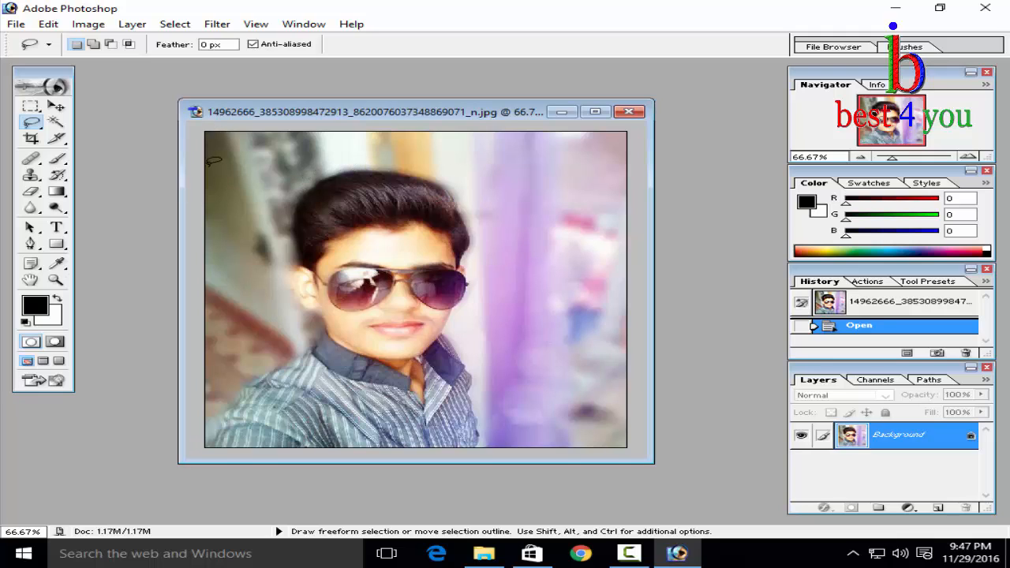
{"action": "mouse_move", "coordinate": [383, 166]}
{"action": "left_mouse_down"}
{"action": "mouse_move", "coordinate": [339, 169]}
{"action": "mouse_move", "coordinate": [305, 187]}
{"action": "left_mouse_up"}
{"action": "mouse_move", "coordinate": [297, 259]}
{"action": "left_mouse_down"}
{"action": "mouse_move", "coordinate": [297, 295]}
{"action": "mouse_move", "coordinate": [325, 322]}
{"action": "mouse_move", "coordinate": [311, 331]}
{"action": "left_mouse_up"}
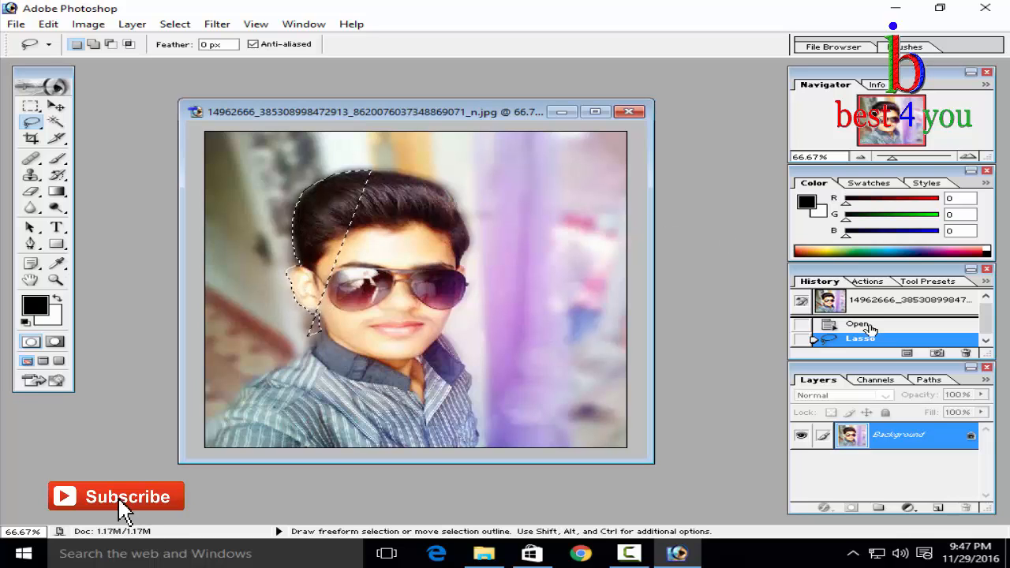
{"action": "left_click", "coordinate": [866, 325]}
{"action": "left_click", "coordinate": [874, 303]}
Try a Polygonal Lasso selection around the right half of the hair and face, and undo it
{"action": "left_click", "coordinate": [31, 122]}
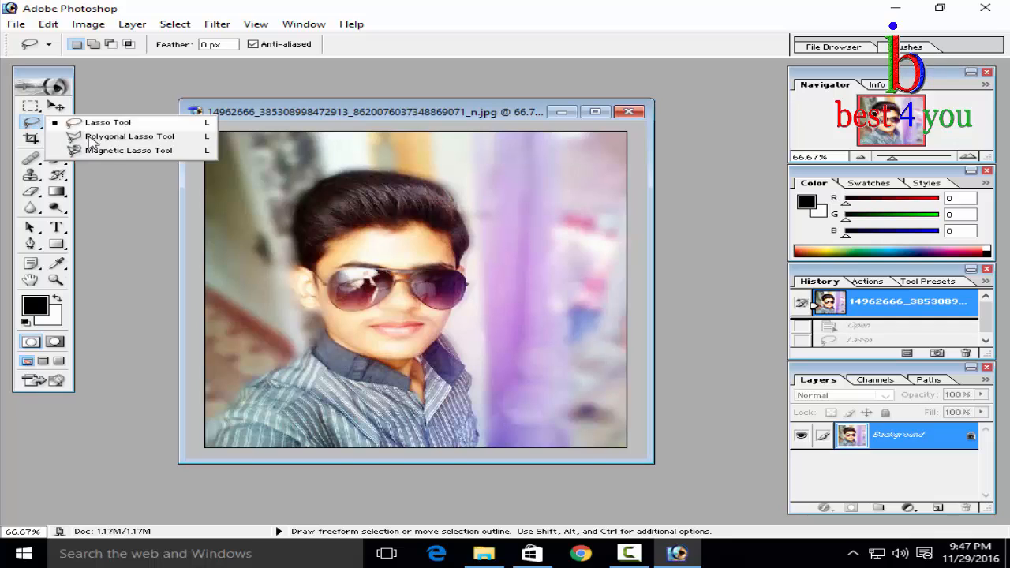
{"action": "left_click", "coordinate": [89, 137]}
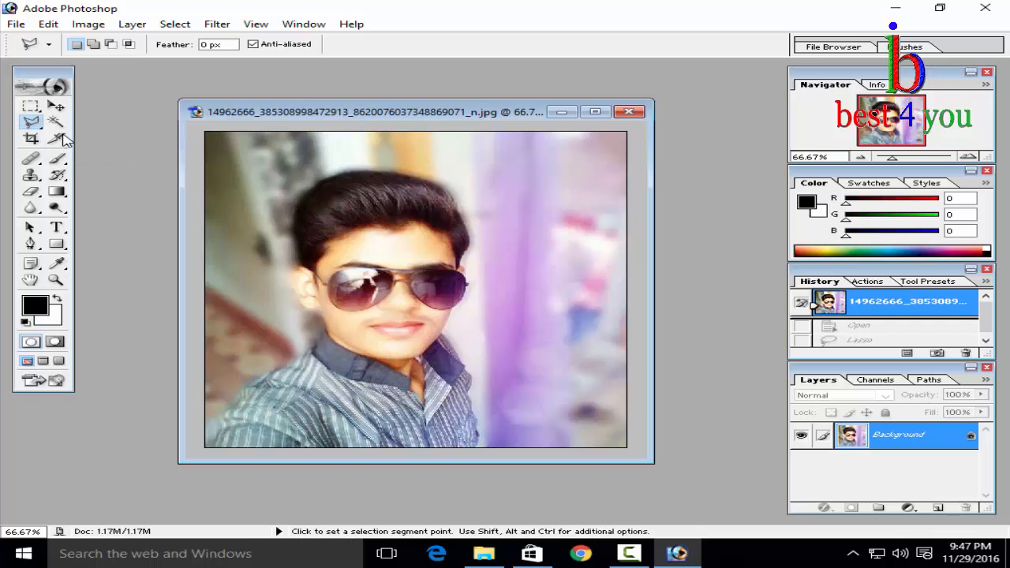
{"action": "left_click", "coordinate": [374, 169]}
{"action": "left_click", "coordinate": [426, 178]}
{"action": "left_click", "coordinate": [448, 189]}
{"action": "left_click", "coordinate": [455, 207]}
{"action": "left_click", "coordinate": [470, 237]}
{"action": "left_click", "coordinate": [464, 271]}
{"action": "left_click", "coordinate": [410, 311]}
{"action": "left_click", "coordinate": [335, 212]}
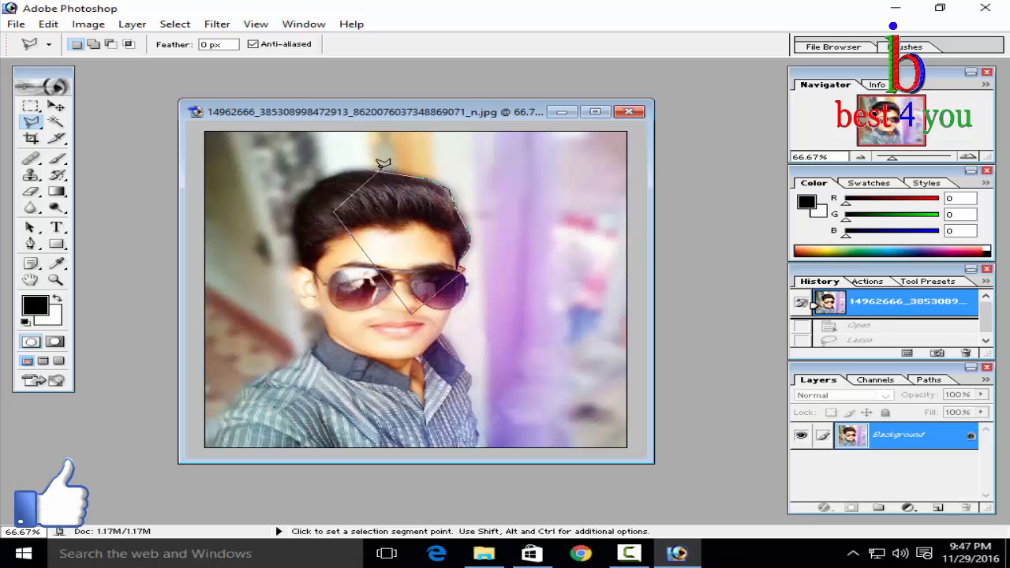
{"action": "left_click", "coordinate": [379, 165]}
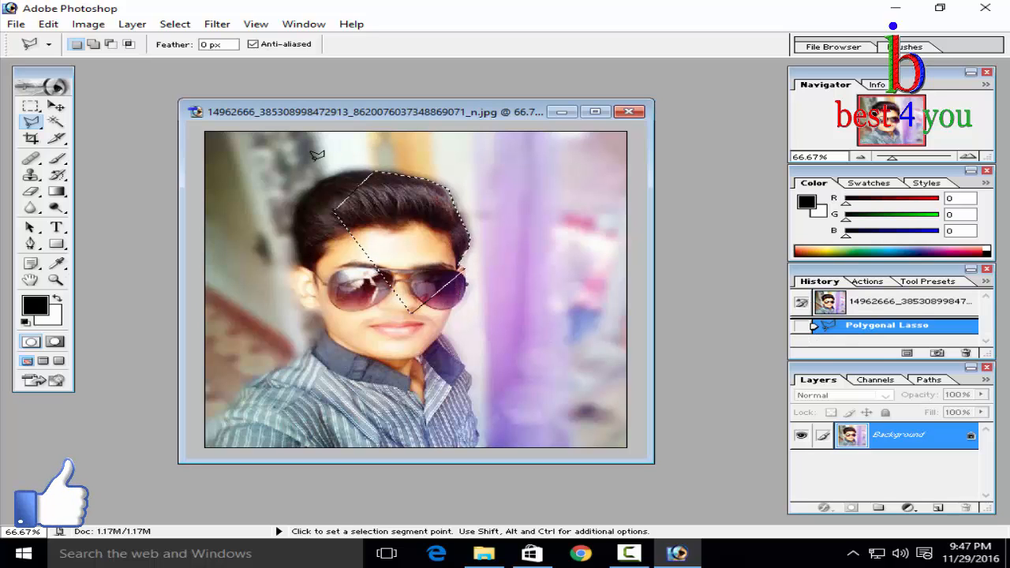
{"action": "key", "text": "ctrl+z"}
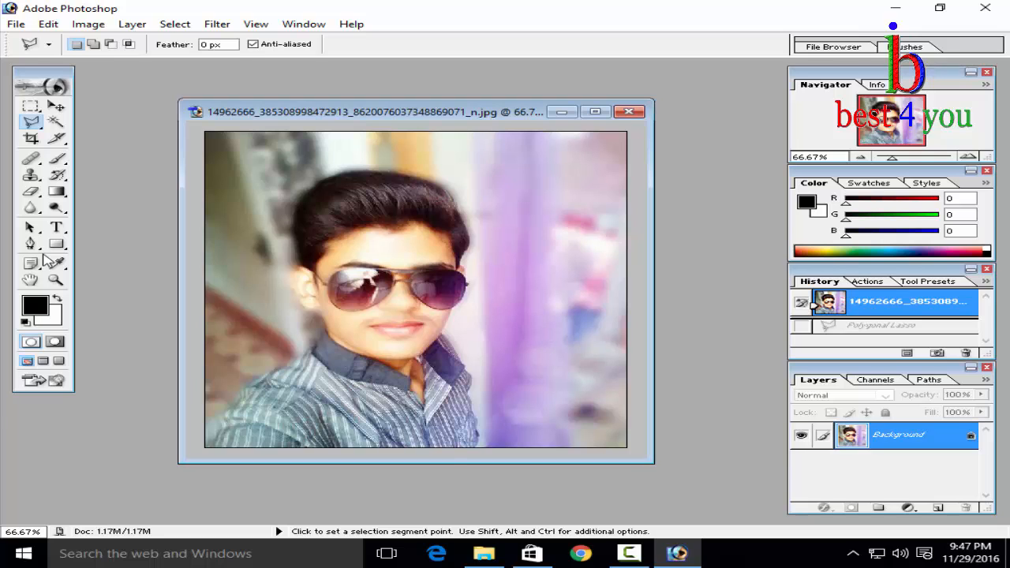
Trace the right edge of the hair, face and collar with the Magnetic Lasso tool and close the selection
{"action": "left_click", "coordinate": [30, 121]}
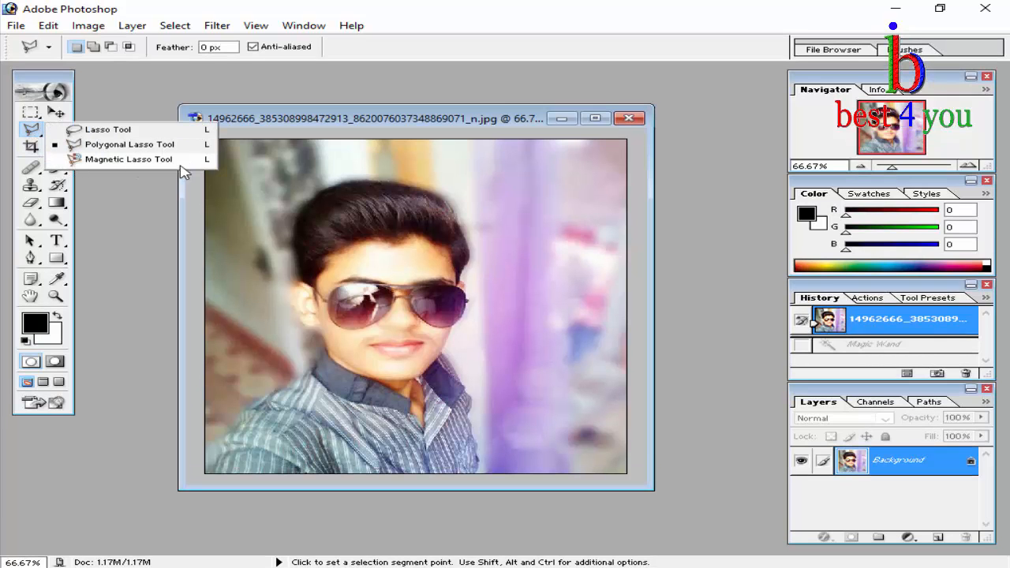
{"action": "left_click", "coordinate": [103, 159]}
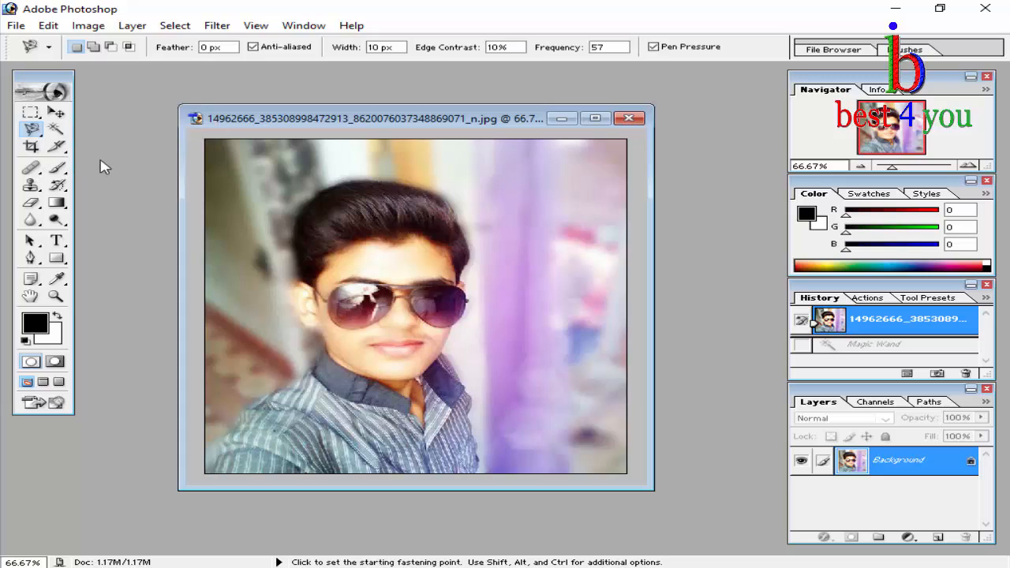
{"action": "left_click", "coordinate": [382, 181]}
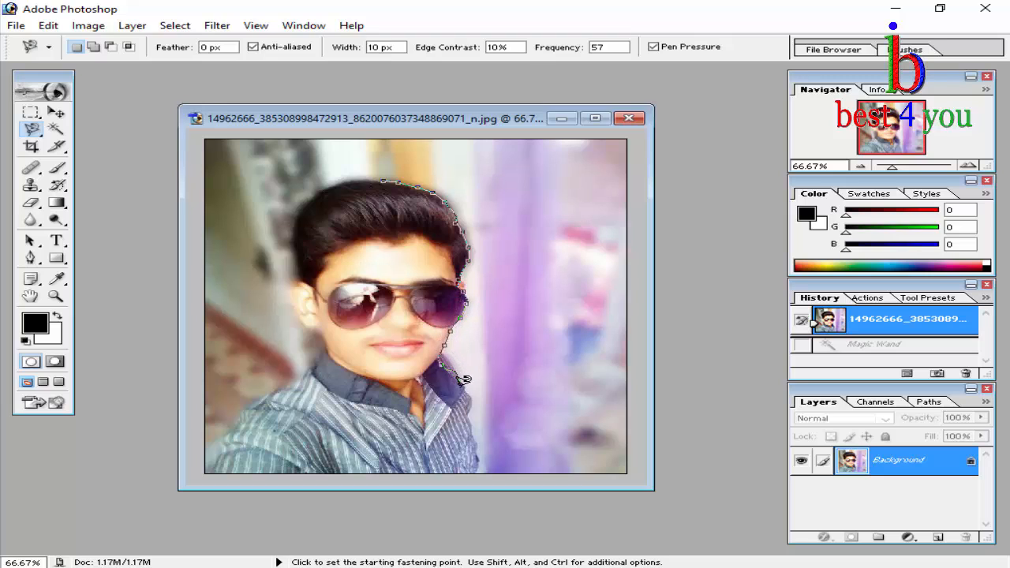
{"action": "double_click", "coordinate": [472, 456]}
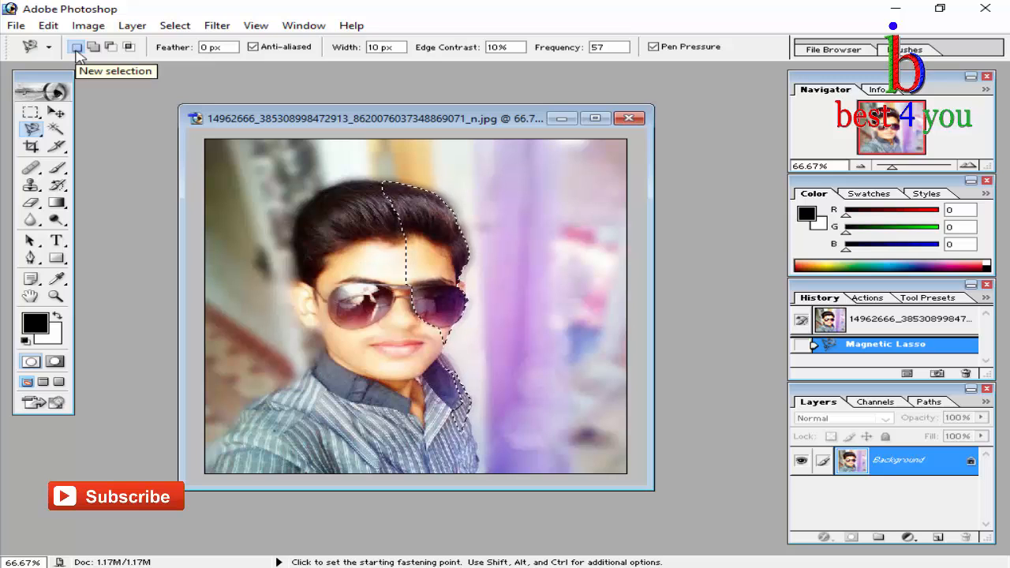
Add the rest of the head, neck and upper shoulders to the selection with the Magnetic Lasso in Add to selection mode
{"action": "left_click", "coordinate": [294, 163]}
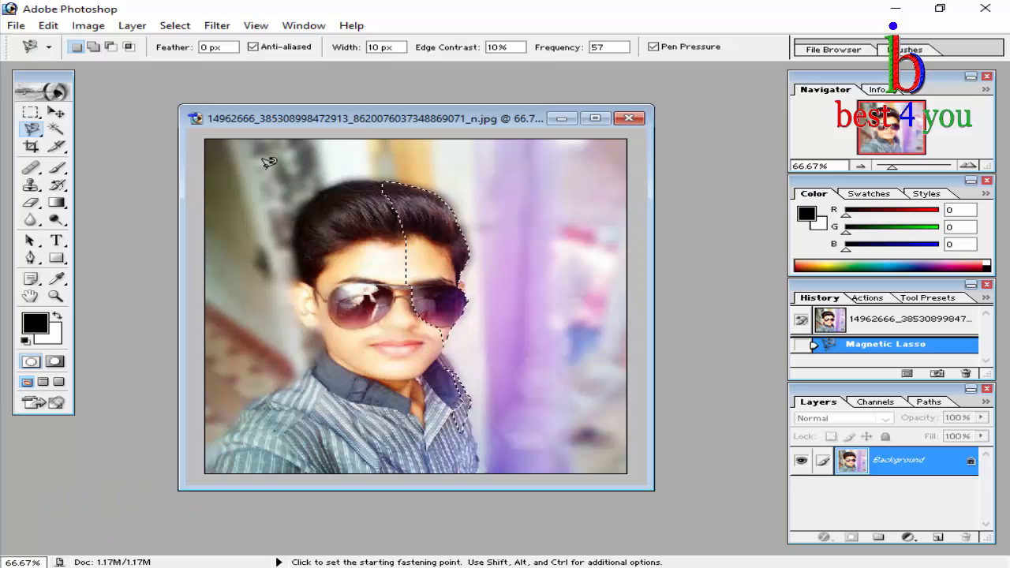
{"action": "left_click", "coordinate": [94, 48]}
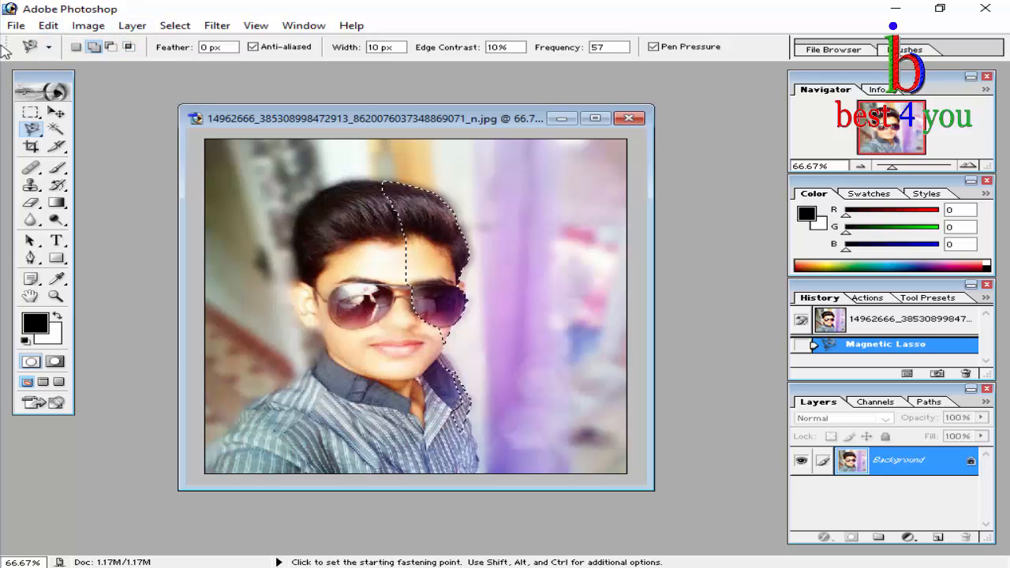
{"action": "left_click", "coordinate": [76, 47]}
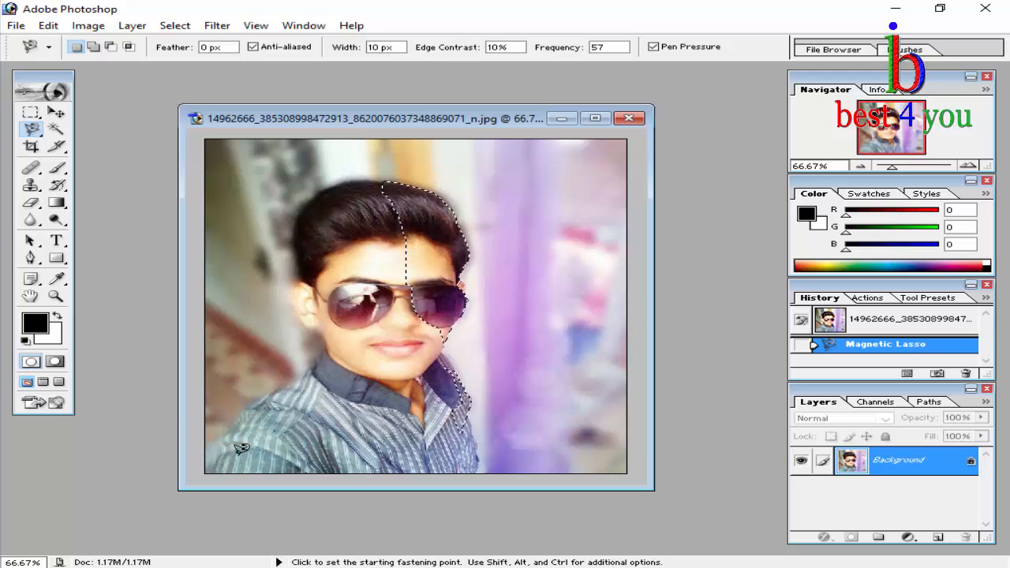
{"action": "left_click", "coordinate": [93, 48]}
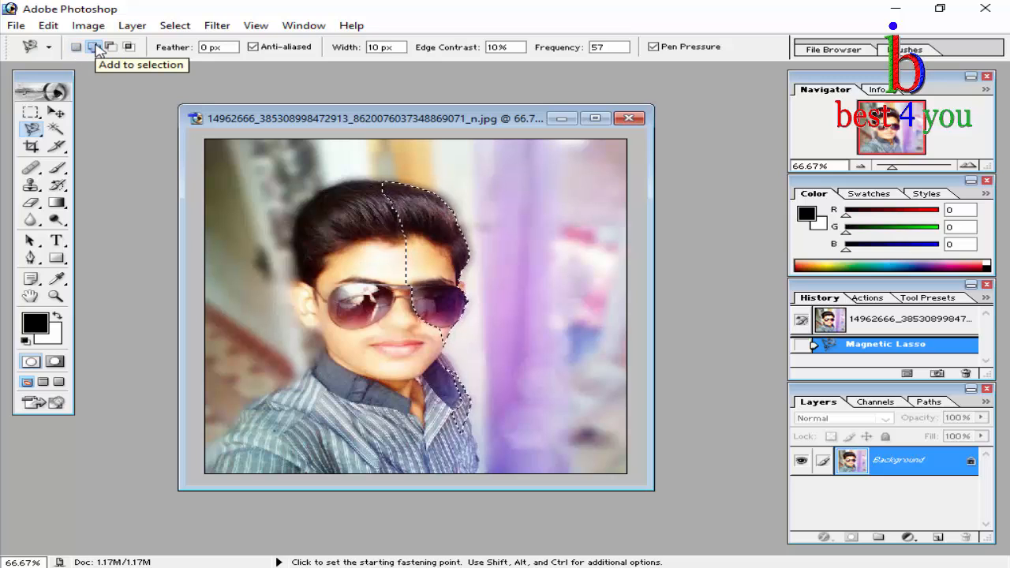
{"action": "left_click", "coordinate": [384, 180]}
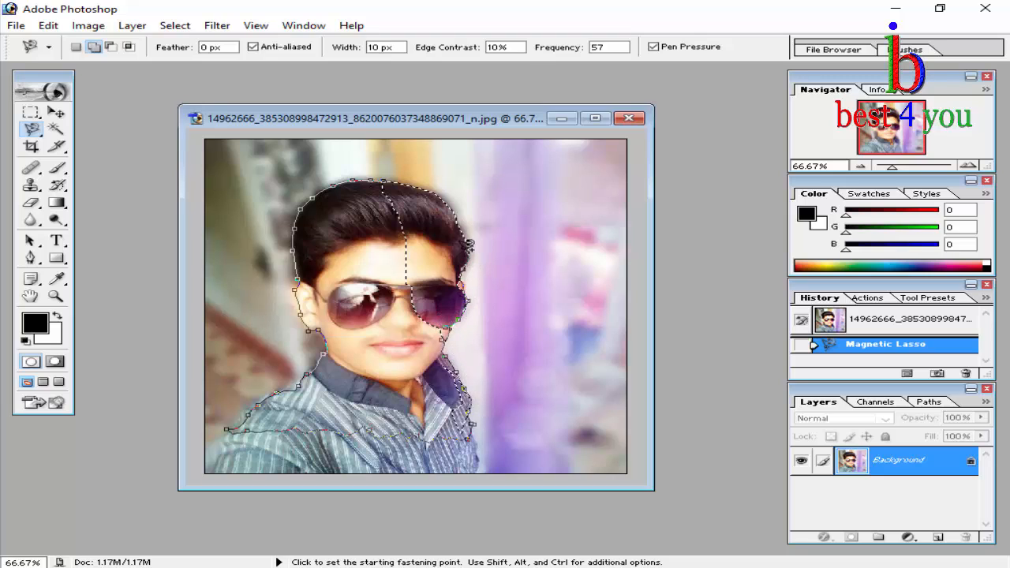
{"action": "left_click", "coordinate": [387, 175]}
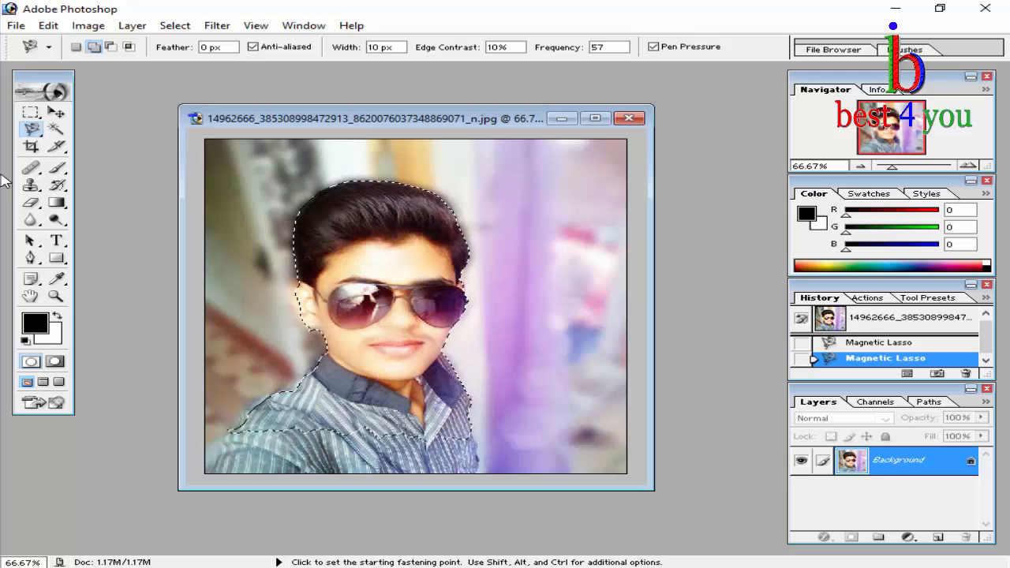
Add the shoulder and lower shirt down to the image's bottom edge using the Polygonal Lasso in Add to selection mode
{"action": "left_click_drag", "start_coordinate": [31, 129], "coordinate": [87, 146]}
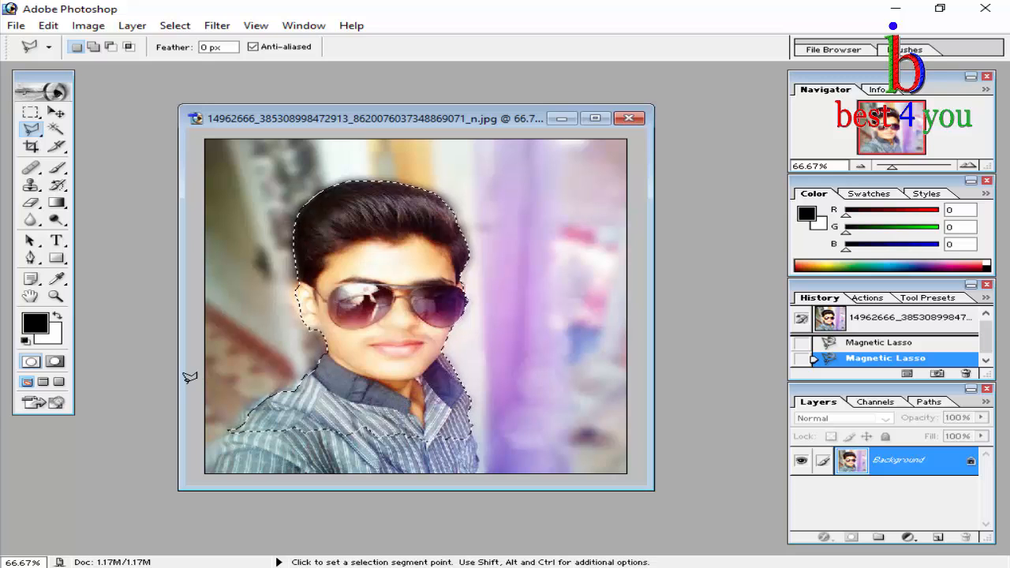
{"action": "left_click", "coordinate": [92, 47]}
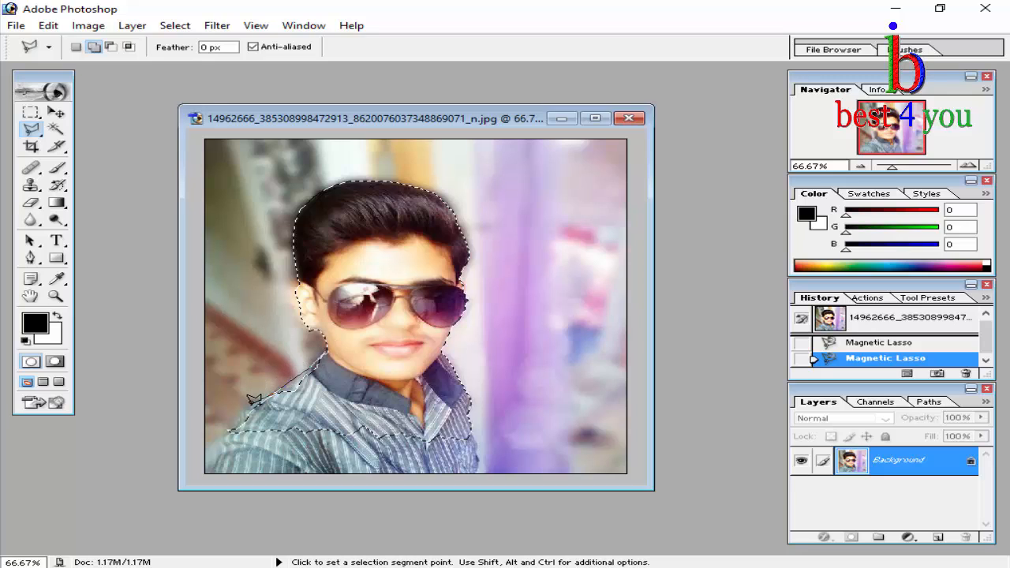
{"action": "left_click", "coordinate": [192, 453]}
{"action": "left_click", "coordinate": [190, 511]}
{"action": "left_click", "coordinate": [442, 476]}
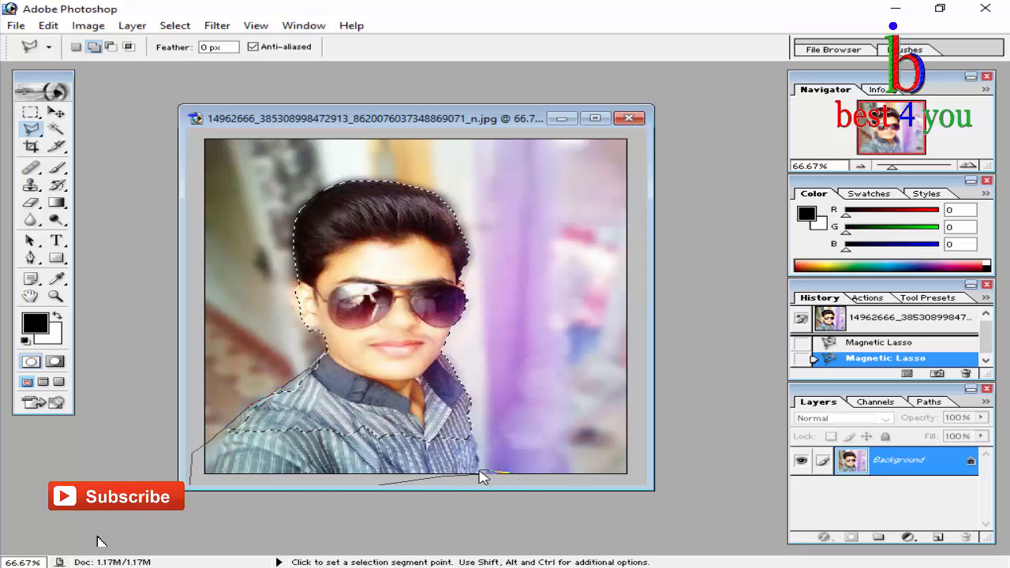
{"action": "left_click", "coordinate": [477, 475]}
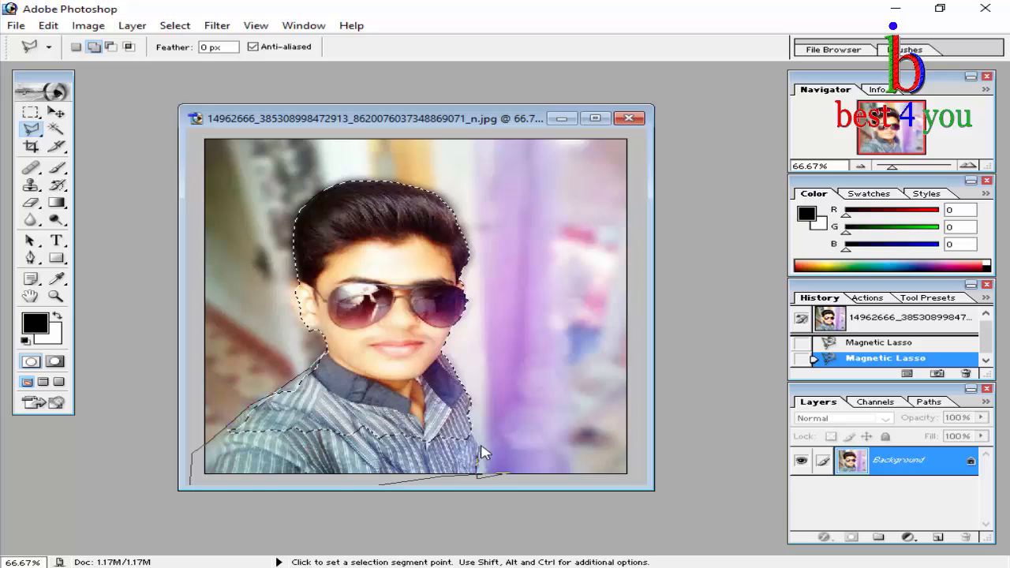
{"action": "left_click", "coordinate": [470, 421]}
{"action": "left_click", "coordinate": [331, 397]}
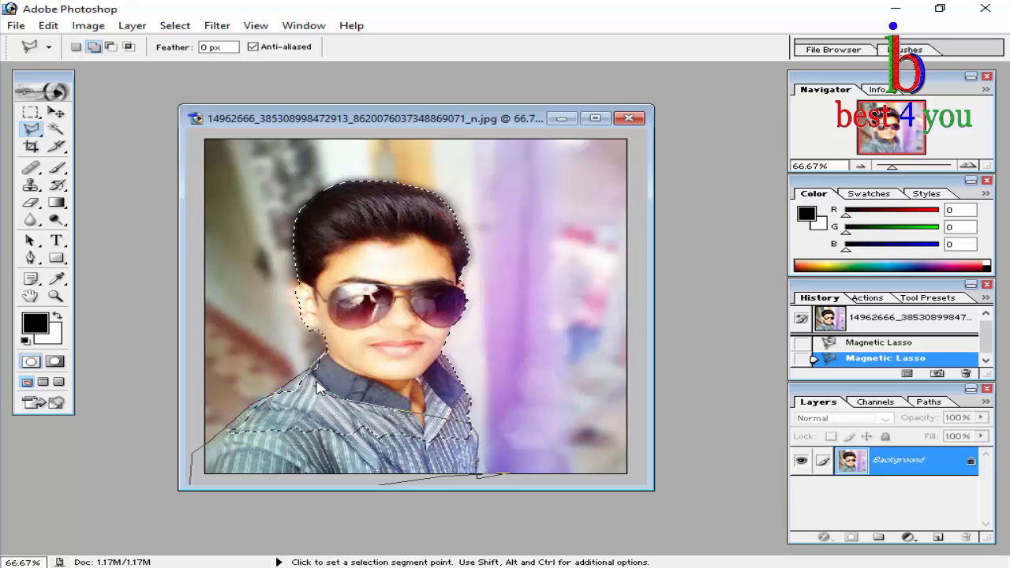
{"action": "double_click", "coordinate": [329, 347]}
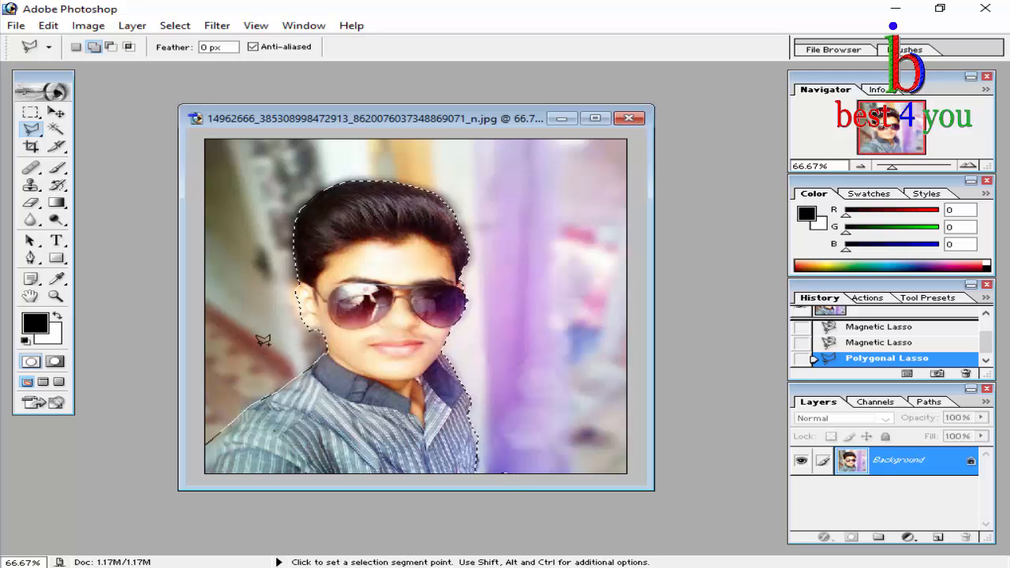
Try to add a four-sided area around the left ear to the selection with the Polygonal Lasso
{"action": "left_click", "coordinate": [298, 330]}
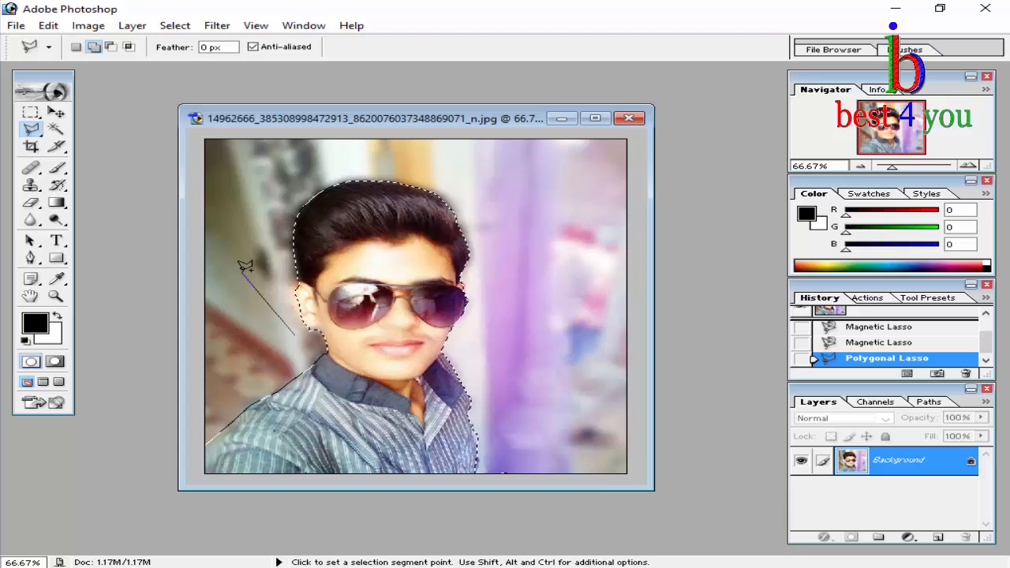
{"action": "left_click", "coordinate": [281, 270]}
{"action": "left_click", "coordinate": [344, 270]}
{"action": "left_click", "coordinate": [361, 312]}
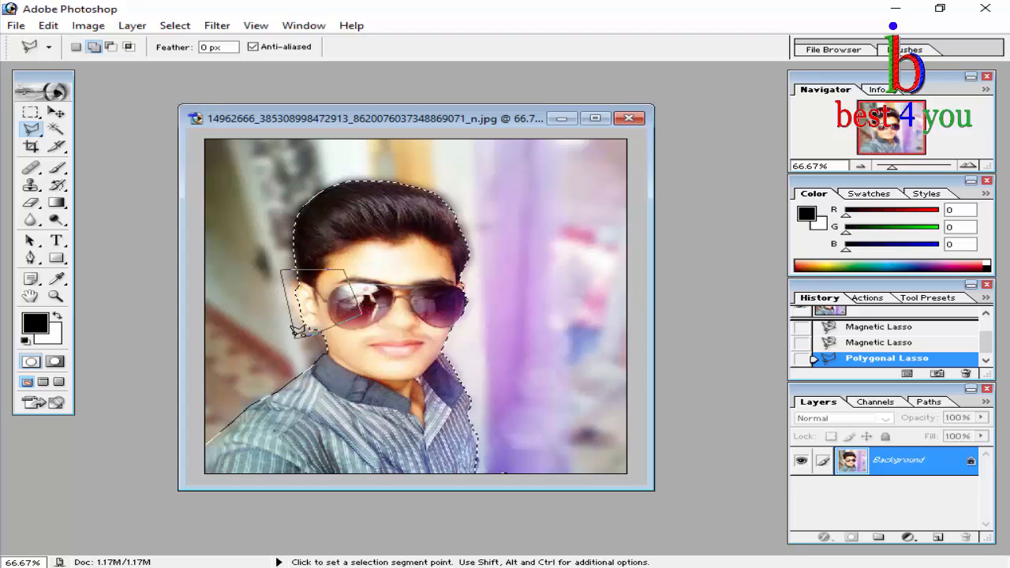
{"action": "left_click", "coordinate": [297, 328]}
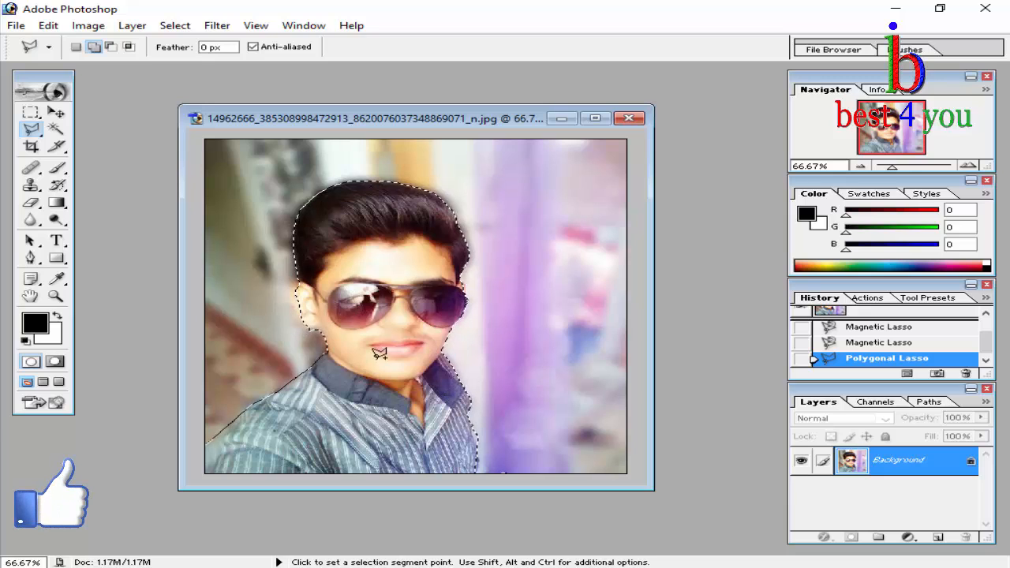
Add a rectangular patch of background to the right of the face to the selection with the Polygonal Lasso
{"action": "left_click", "coordinate": [430, 280]}
{"action": "left_click", "coordinate": [543, 280]}
{"action": "left_click", "coordinate": [544, 363]}
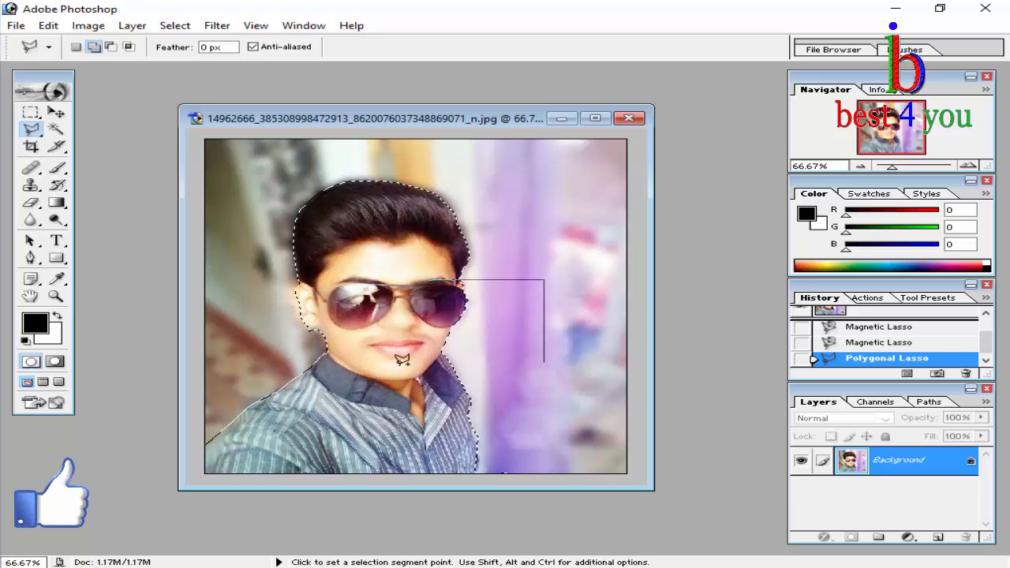
{"action": "left_click", "coordinate": [372, 363]}
{"action": "left_click", "coordinate": [433, 276]}
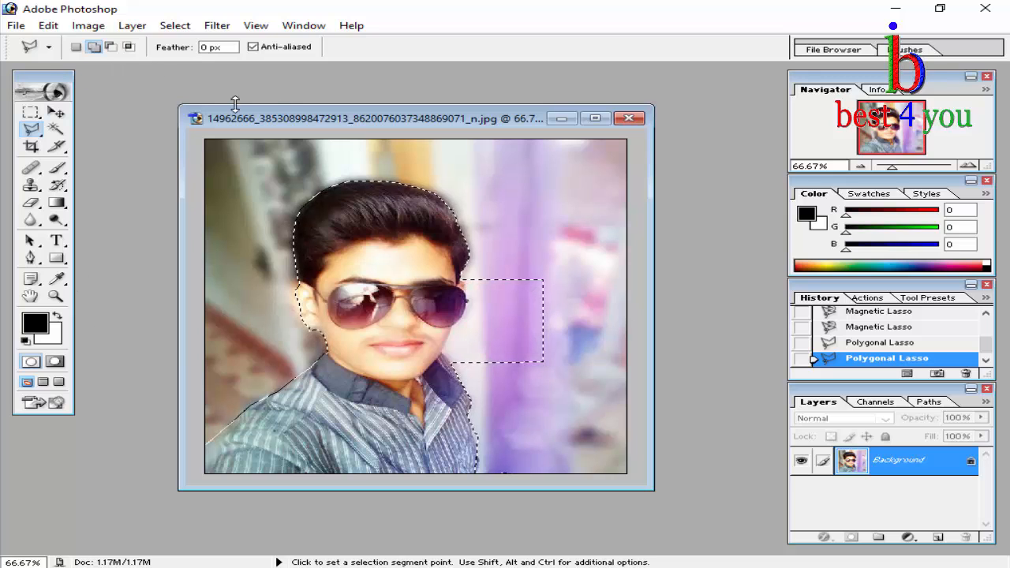
Add a curved area above the rectangular background patch to the selection with the freehand Lasso in Add to selection mode
{"action": "left_click_drag", "start_coordinate": [33, 130], "coordinate": [70, 139]}
{"action": "left_click", "coordinate": [93, 47]}
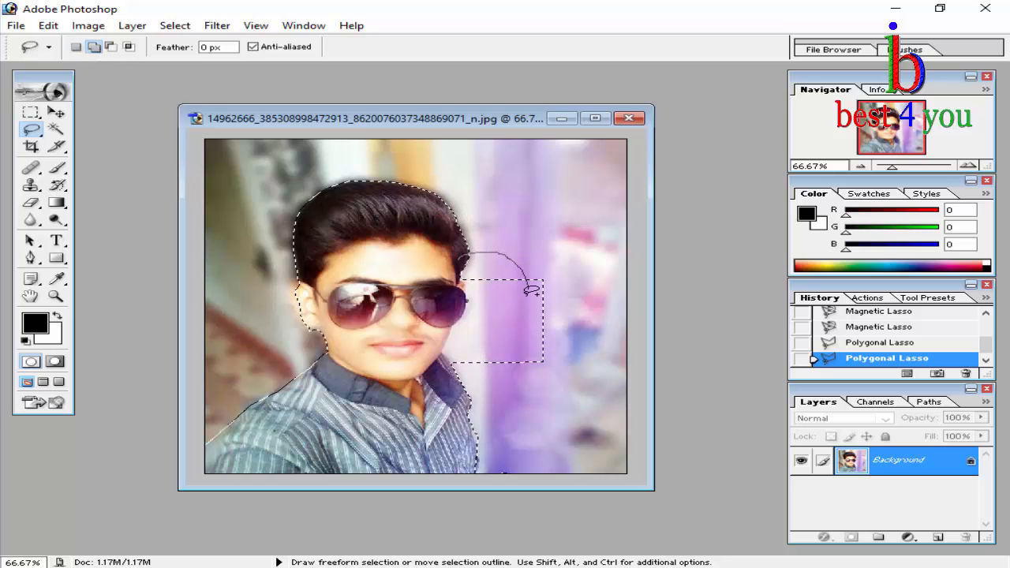
{"action": "mouse_move", "coordinate": [532, 290]}
{"action": "left_mouse_down"}
{"action": "mouse_move", "coordinate": [465, 315]}
{"action": "mouse_move", "coordinate": [426, 304]}
{"action": "mouse_move", "coordinate": [422, 275]}
{"action": "mouse_move", "coordinate": [468, 246]}
{"action": "left_mouse_up"}
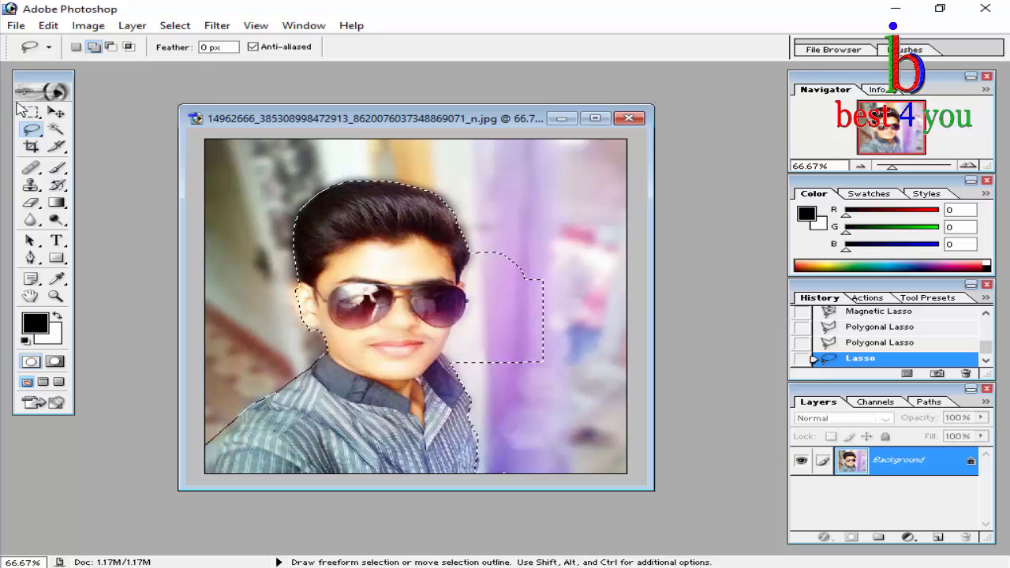
Try subtracting the background patch beside the face with the Magnetic Lasso in Subtract from selection mode, and undo it
{"action": "left_click_drag", "start_coordinate": [32, 130], "coordinate": [78, 160]}
{"action": "left_click", "coordinate": [79, 145]}
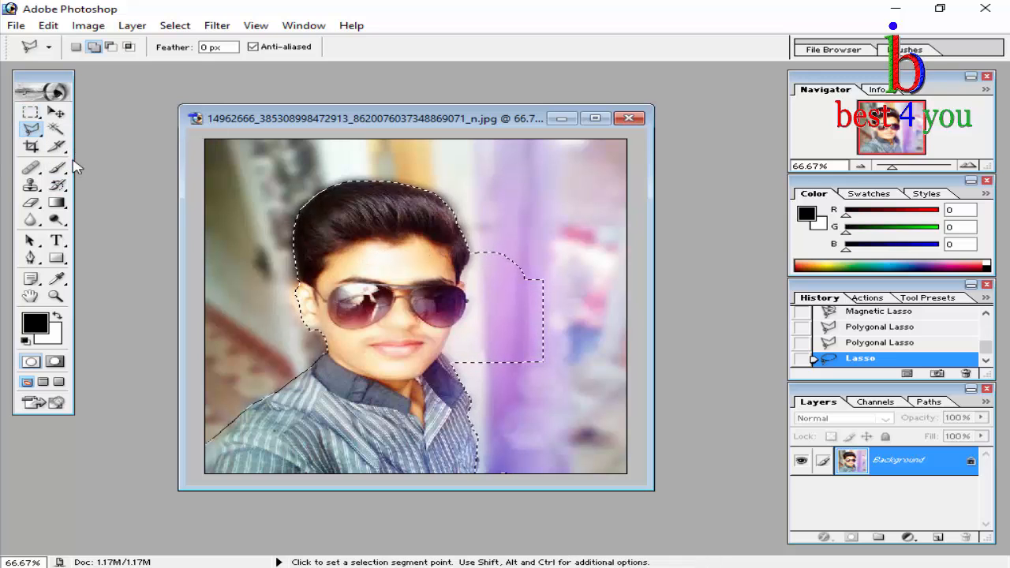
{"action": "key", "text": "shift+l"}
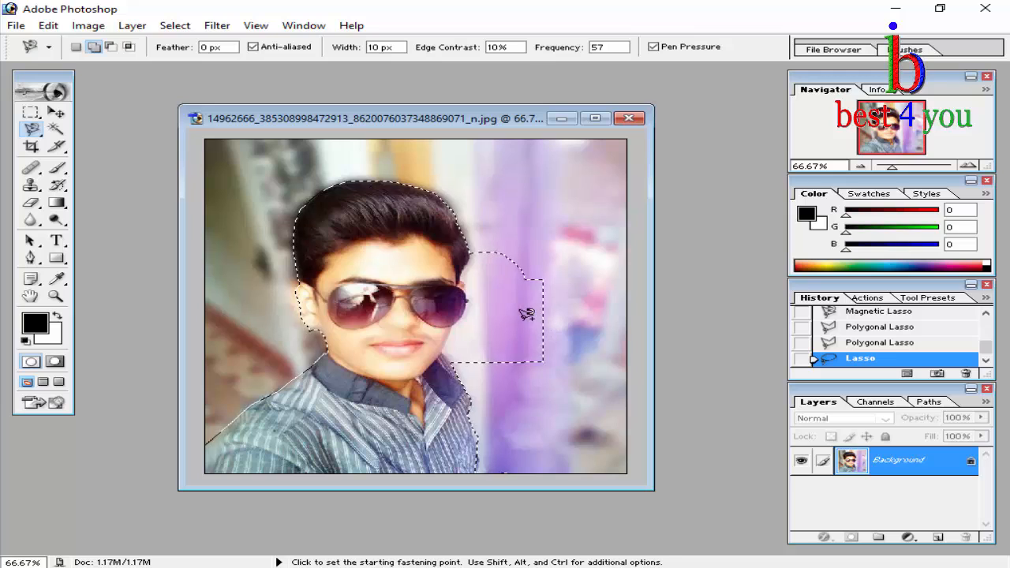
{"action": "left_click", "coordinate": [111, 47]}
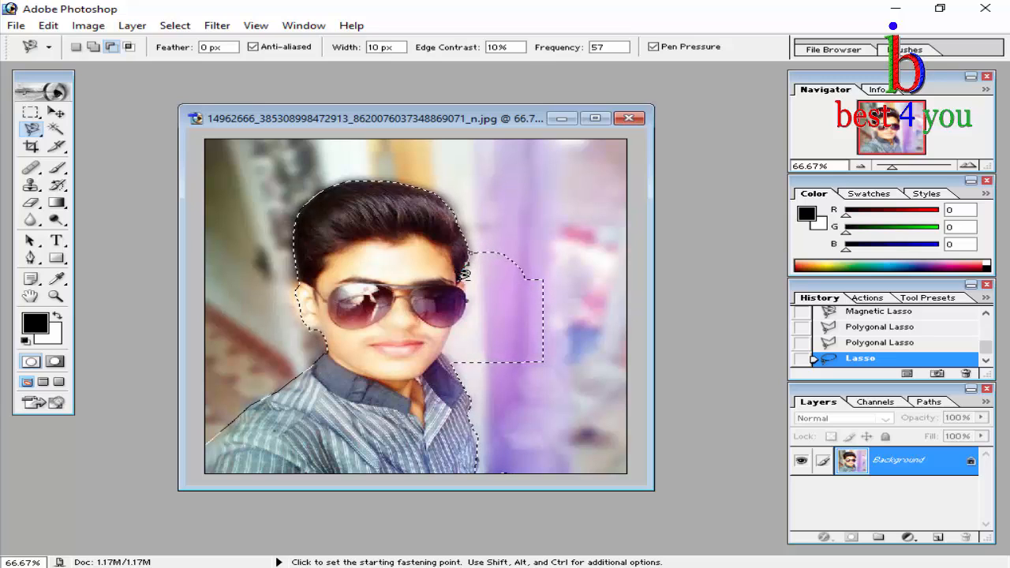
{"action": "left_click", "coordinate": [465, 287]}
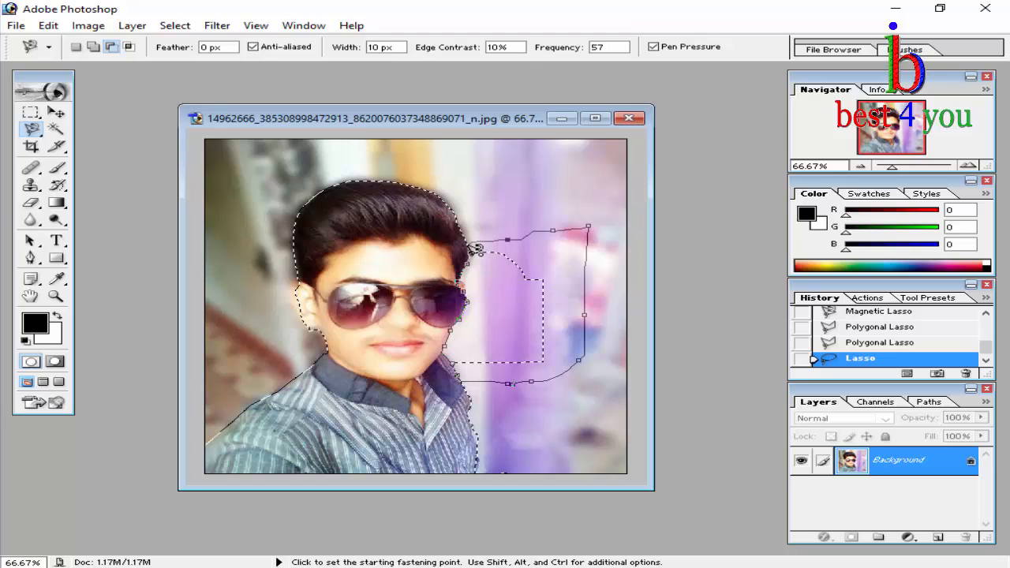
{"action": "double_click", "coordinate": [476, 249]}
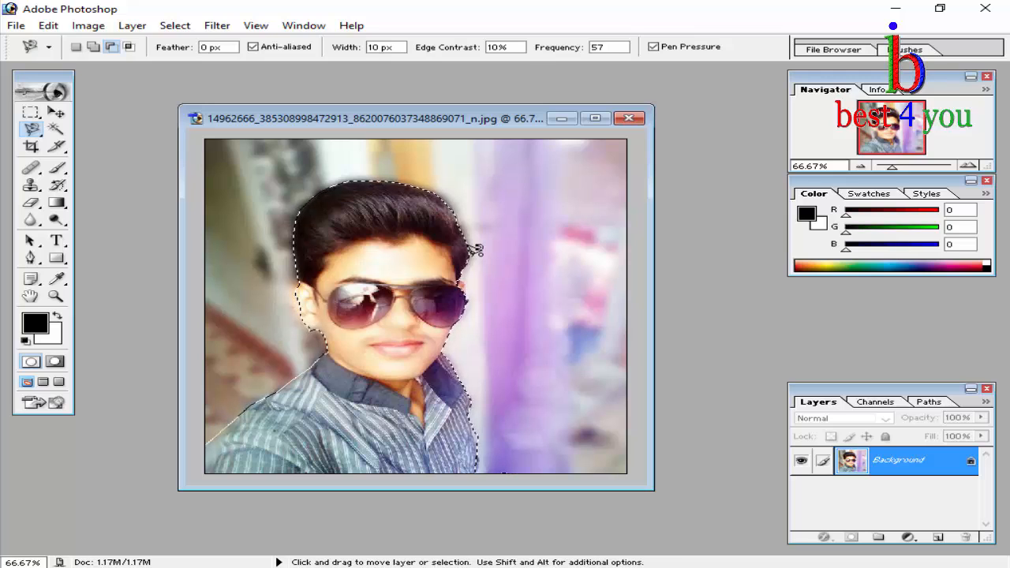
{"action": "key", "text": "ctrl+z"}
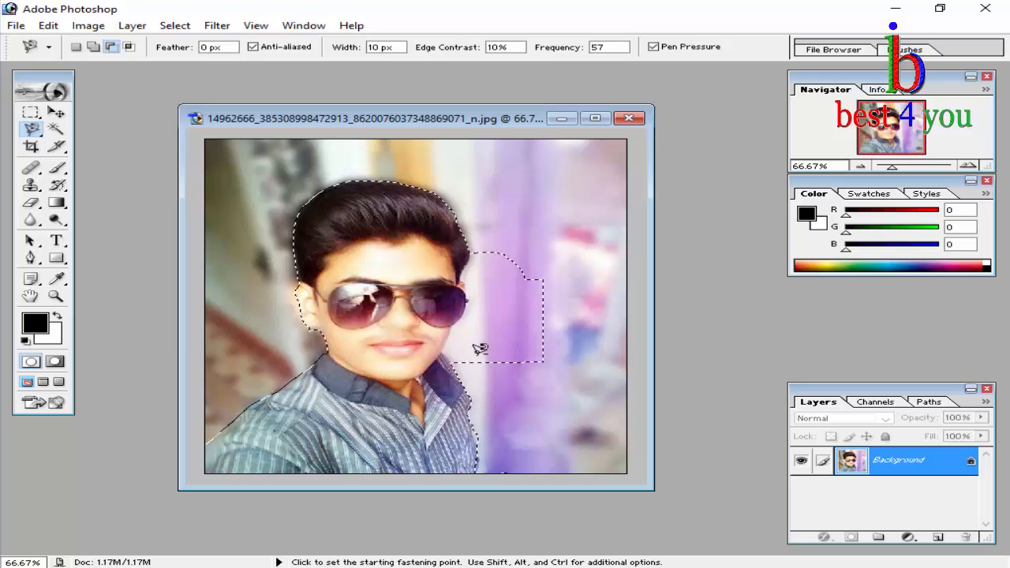
Try subtracting the background patch with a wider Magnetic Lasso outline reaching almost to the photo's right edge, and undo it
{"action": "left_click", "coordinate": [468, 269]}
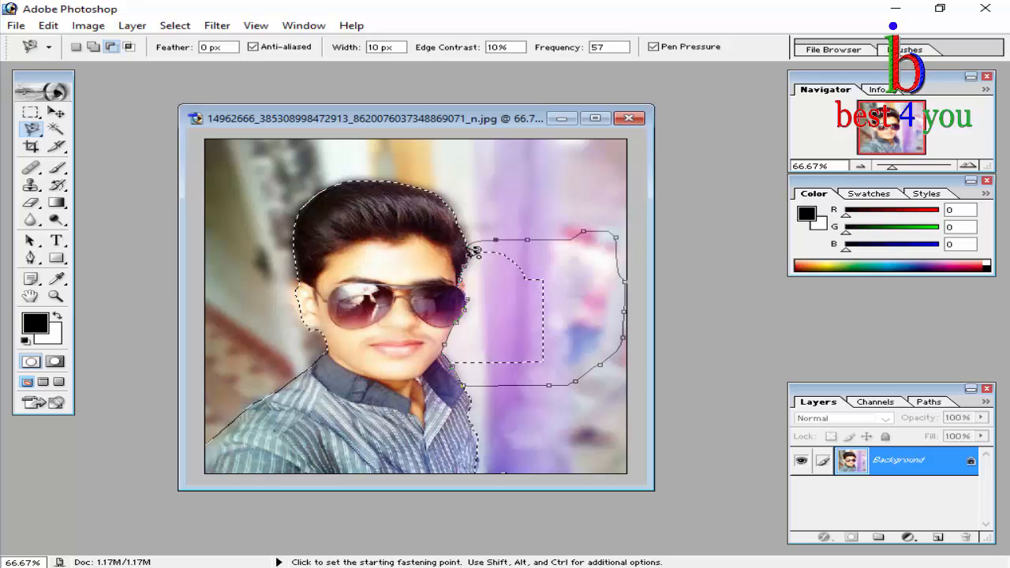
{"action": "left_click", "coordinate": [475, 251]}
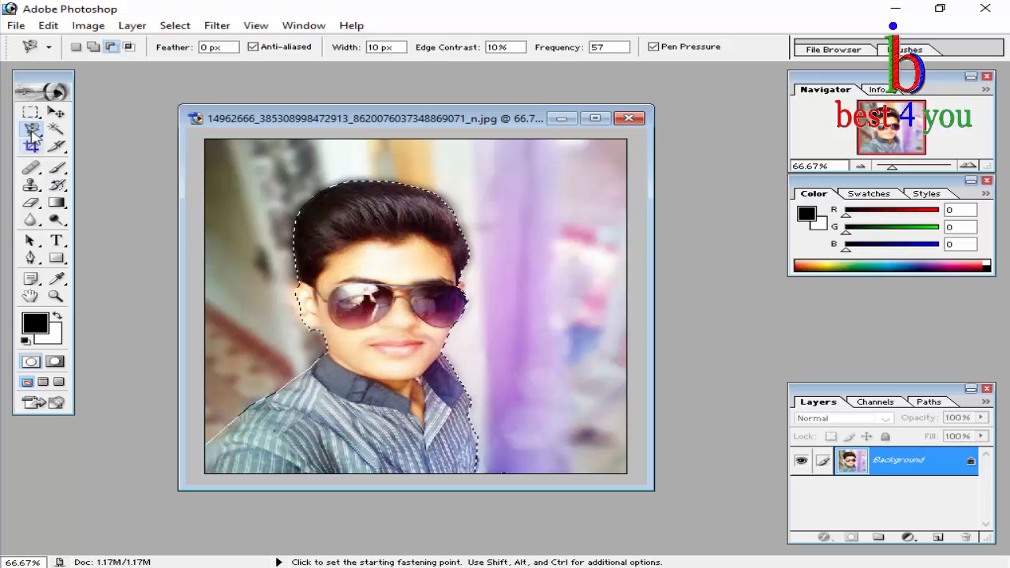
{"action": "key", "text": "ctrl+z"}
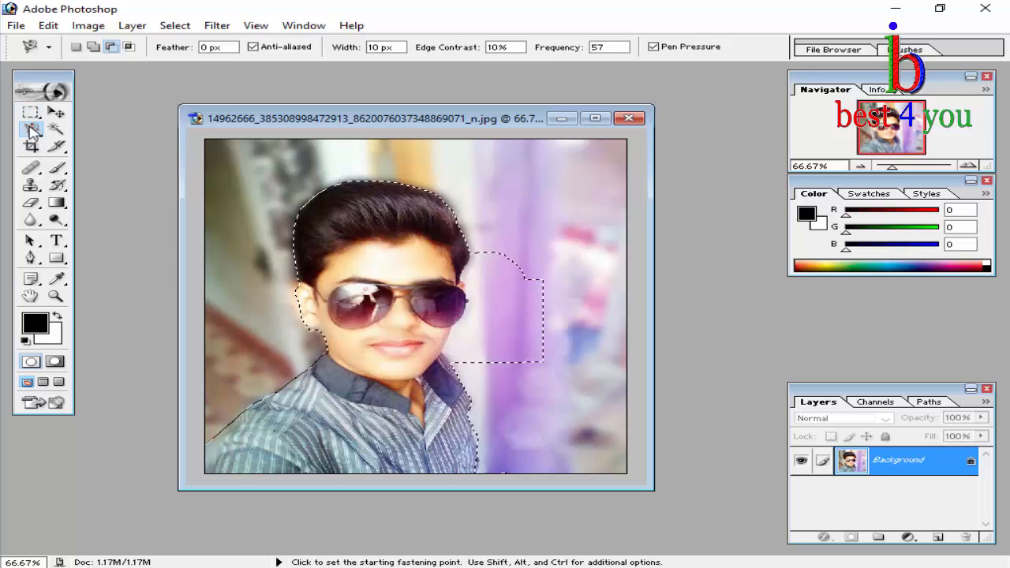
Try cutting the outer part of the background patch from the selection with a Polygonal Lasso outline, and undo it
{"action": "right_click", "coordinate": [32, 130]}
{"action": "left_click", "coordinate": [92, 147]}
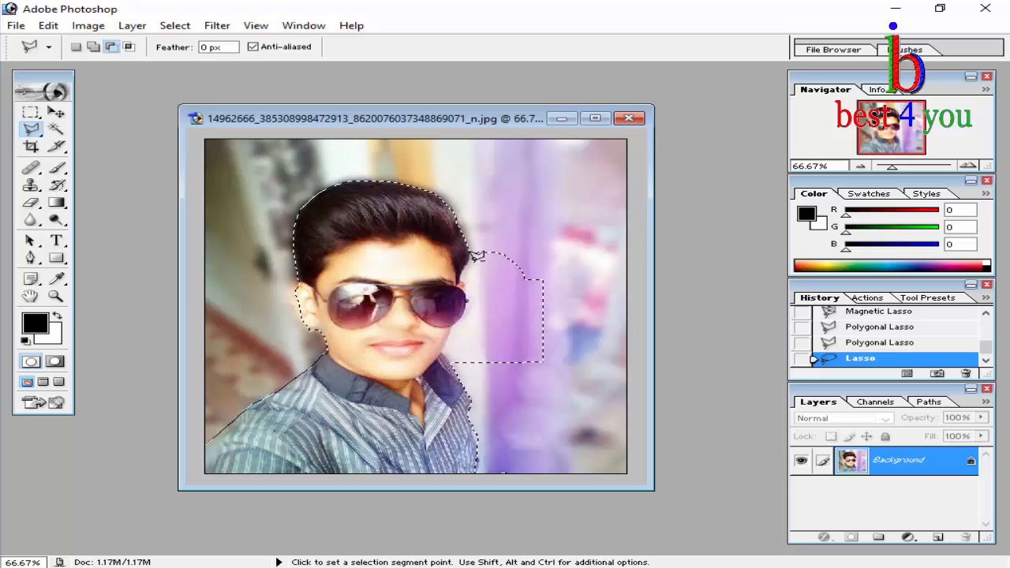
{"action": "left_click", "coordinate": [486, 290]}
{"action": "left_click", "coordinate": [473, 340]}
{"action": "left_click", "coordinate": [524, 386]}
{"action": "left_click", "coordinate": [574, 367]}
{"action": "left_click", "coordinate": [577, 253]}
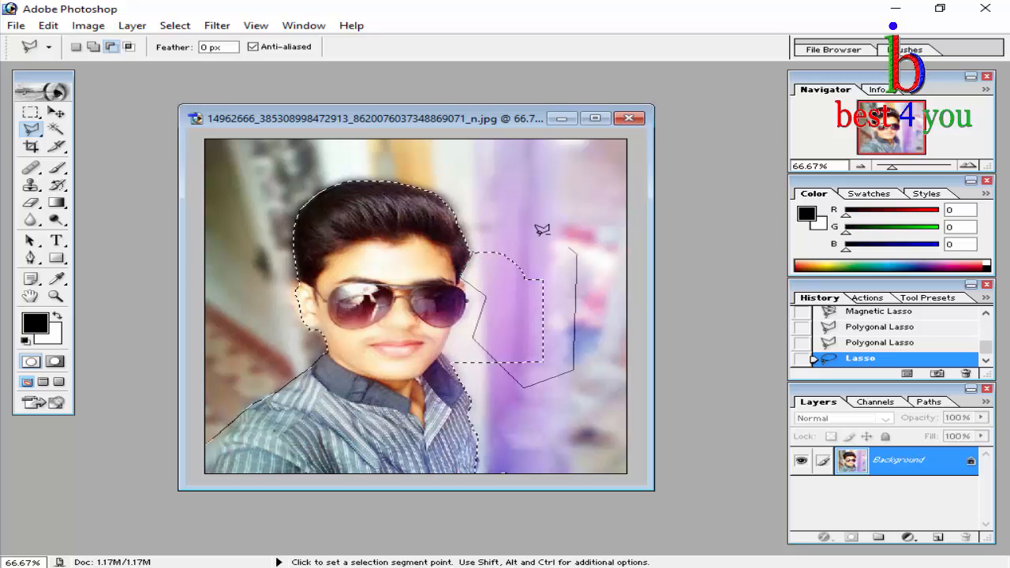
{"action": "left_click", "coordinate": [472, 246]}
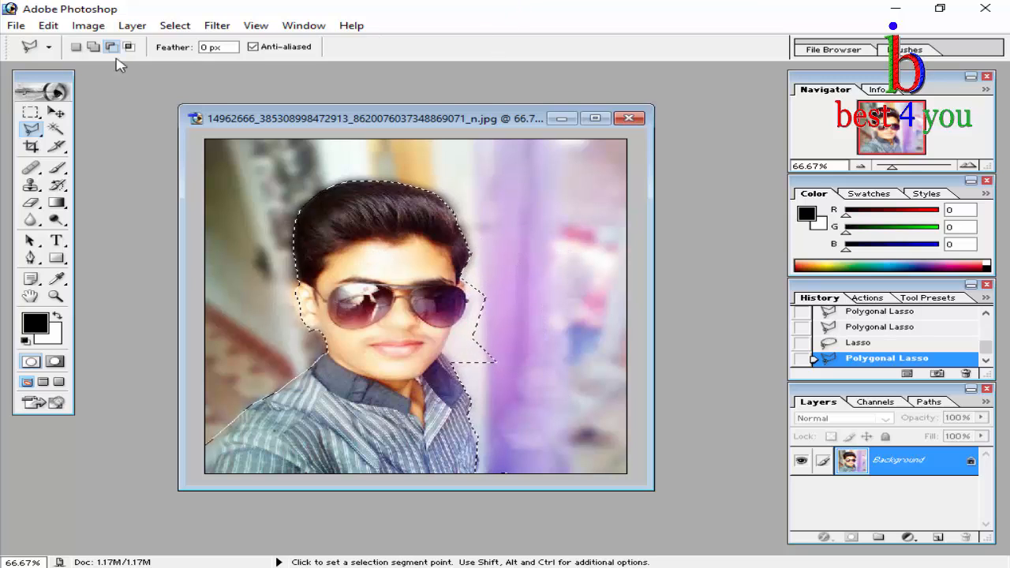
{"action": "key", "text": "ctrl+z"}
Remove the background patch to the right of the face with the freehand Lasso in Subtract from selection mode
{"action": "right_click", "coordinate": [33, 116]}
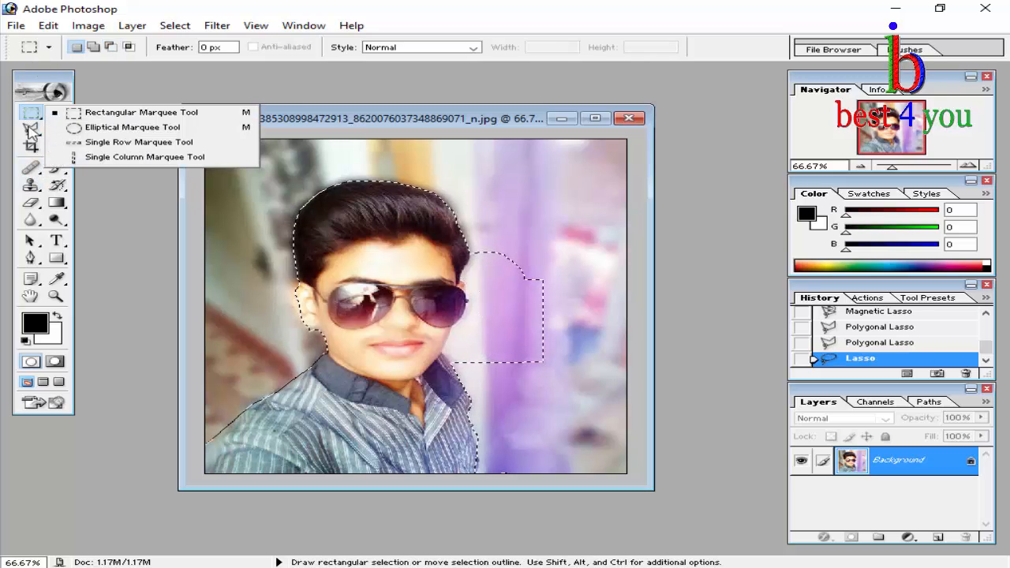
{"action": "right_click", "coordinate": [32, 133]}
{"action": "left_click", "coordinate": [95, 129]}
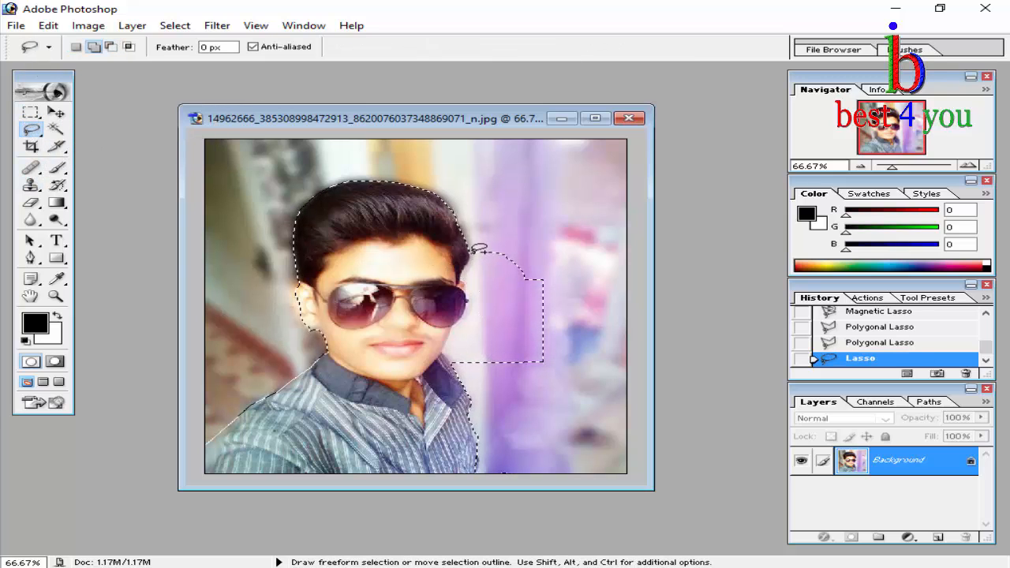
{"action": "left_click_drag", "start_coordinate": [464, 281], "coordinate": [468, 277]}
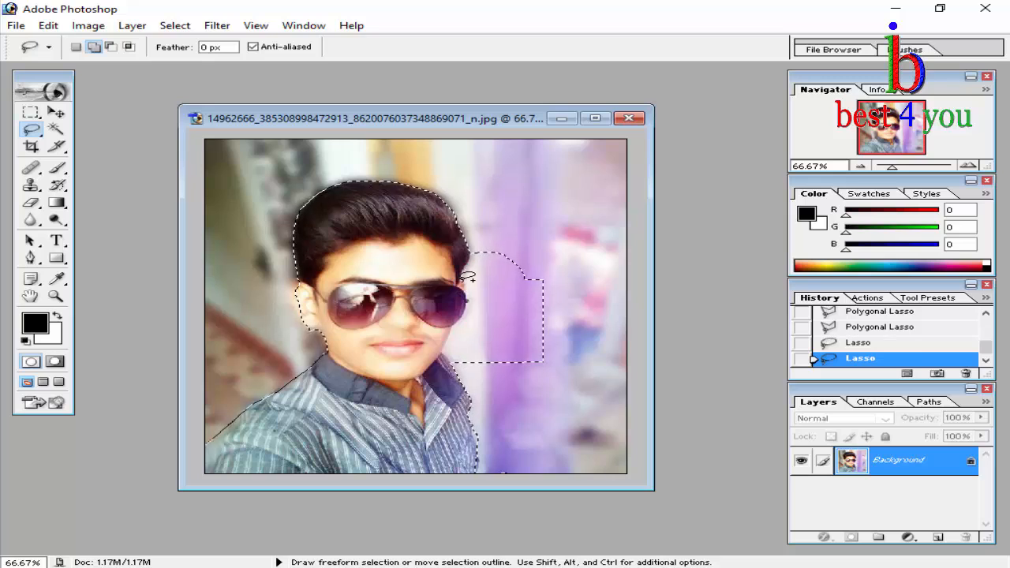
{"action": "left_click", "coordinate": [129, 48]}
{"action": "left_click", "coordinate": [116, 47]}
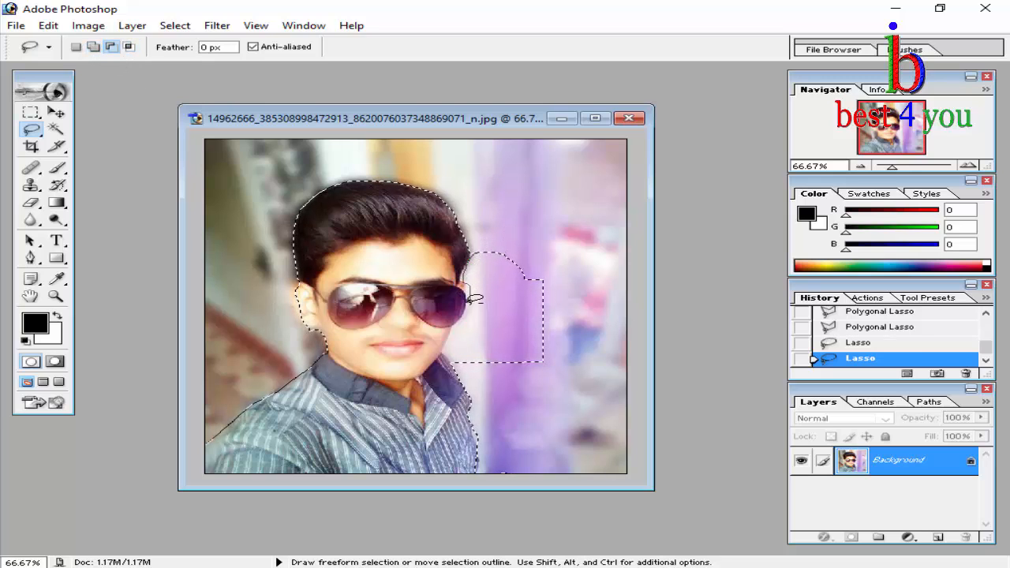
{"action": "mouse_move", "coordinate": [458, 358]}
{"action": "left_mouse_down"}
{"action": "mouse_move", "coordinate": [597, 255]}
{"action": "mouse_move", "coordinate": [519, 237]}
{"action": "mouse_move", "coordinate": [481, 241]}
{"action": "left_mouse_up"}
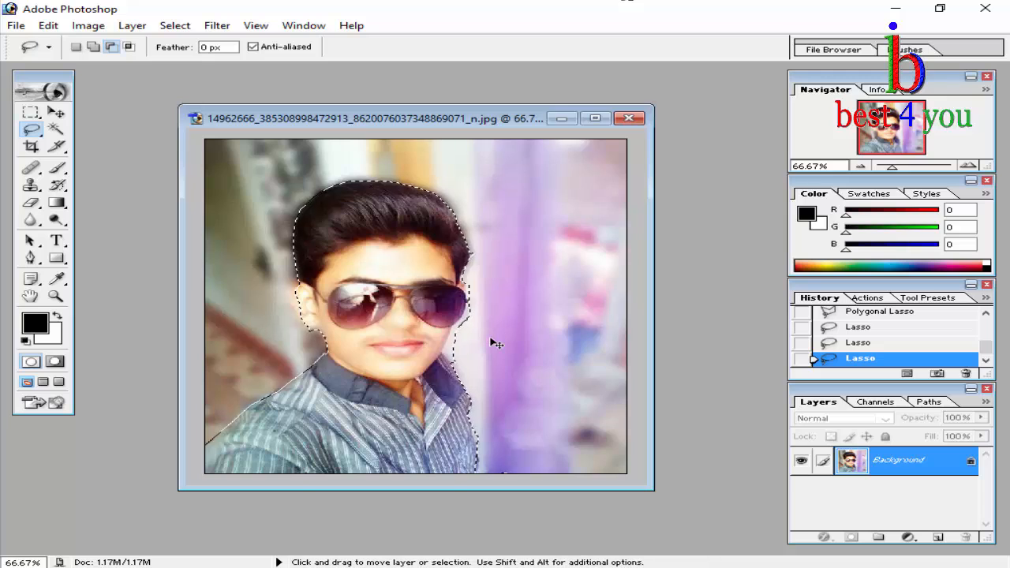
Trim the small protruding piece of selection beside the hair, above the right ear, with the subtracting freehand Lasso
{"action": "key", "text": "ctrl+plus"}
{"action": "key", "text": "ctrl+plus"}
{"action": "key", "text": "ctrl+plus"}
{"action": "scroll", "coordinate": [361, 401], "scroll_direction": "down", "scroll_amount": 3}
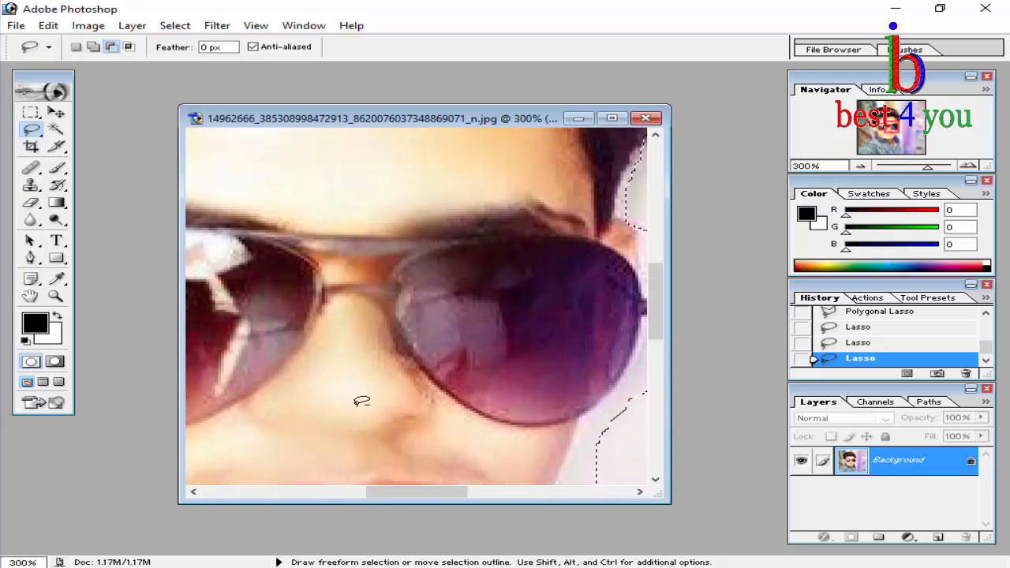
{"action": "scroll", "coordinate": [365, 404], "scroll_direction": "right", "scroll_amount": 3}
{"action": "scroll", "coordinate": [364, 407], "scroll_direction": "up", "scroll_amount": 5}
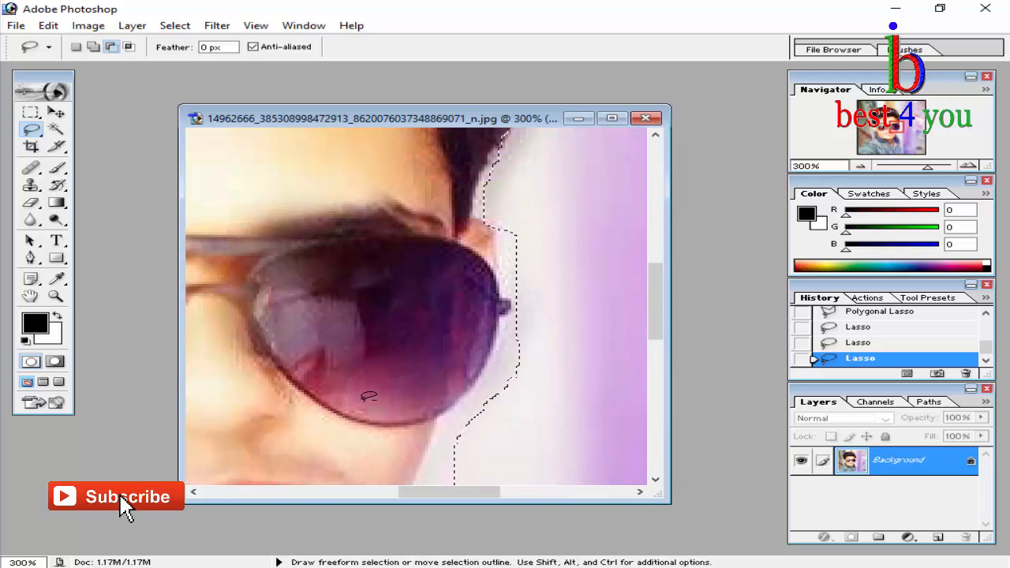
{"action": "key", "text": "ctrl+minus"}
{"action": "key", "text": "ctrl+minus"}
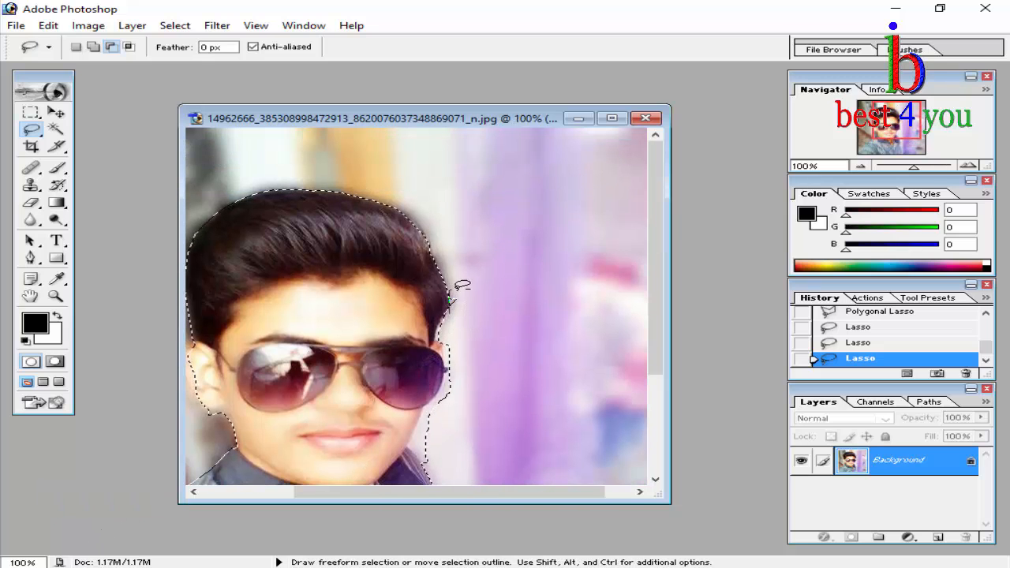
{"action": "left_click_drag", "start_coordinate": [457, 289], "coordinate": [461, 293]}
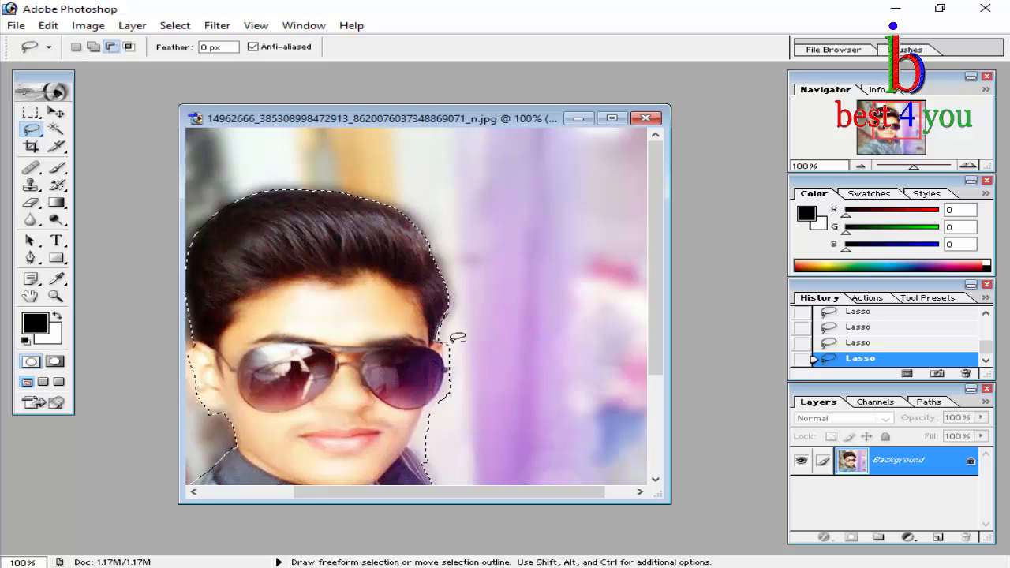
{"action": "scroll", "coordinate": [458, 332], "scroll_direction": "down", "scroll_amount": 1}
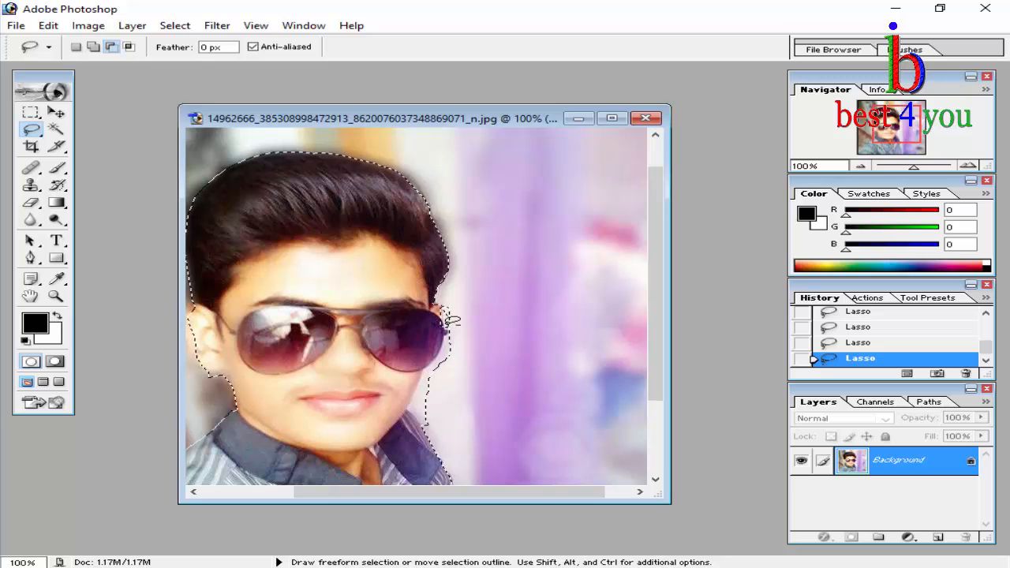
{"action": "key", "text": "ctrl+minus"}
{"action": "key", "text": "ctrl+minus"}
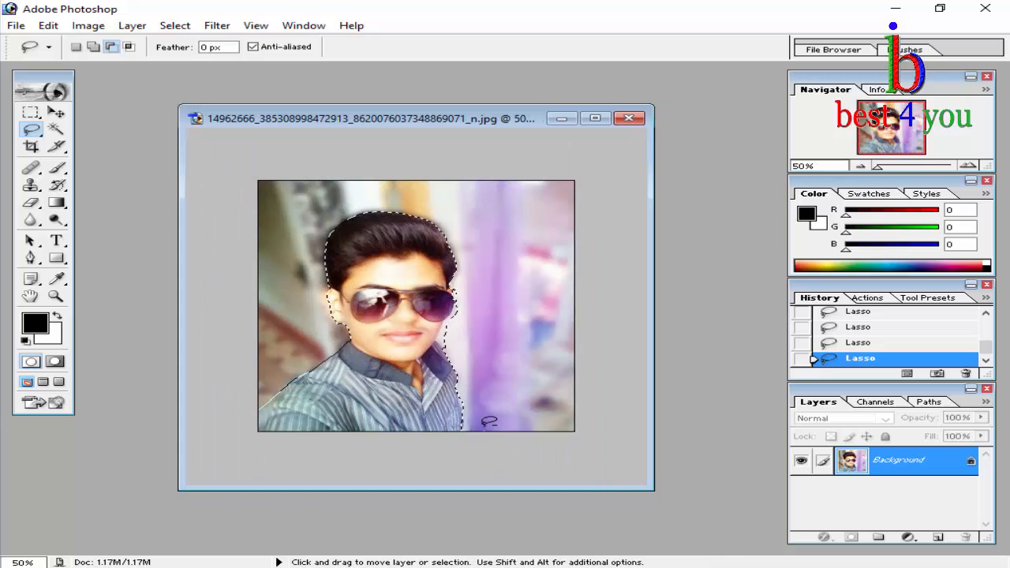
{"action": "key", "text": "ctrl+plus"}
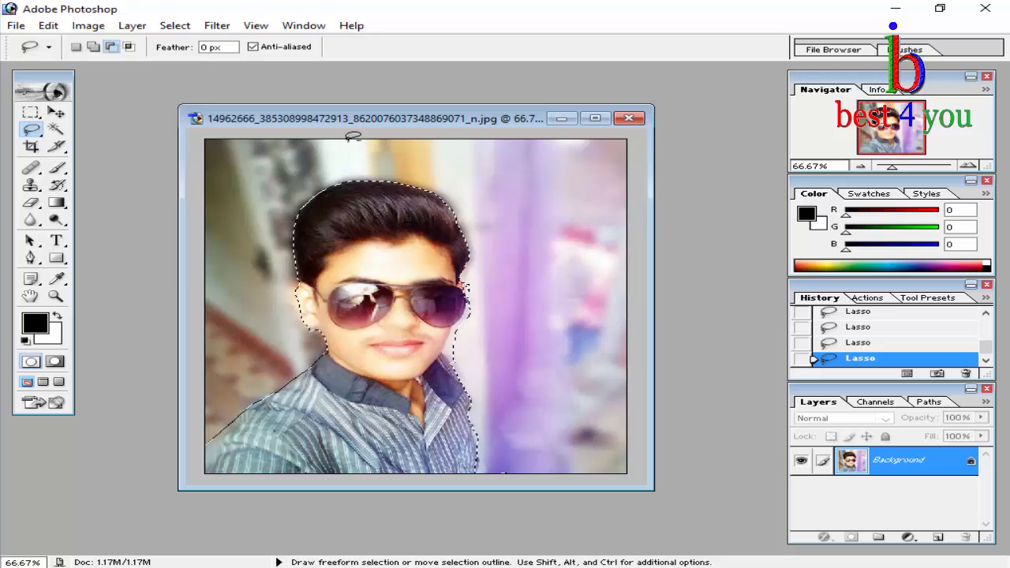
Try subtracting the hair above the hairline with the Polygonal Lasso in Subtract from selection mode, and undo it
{"action": "left_click", "coordinate": [31, 129]}
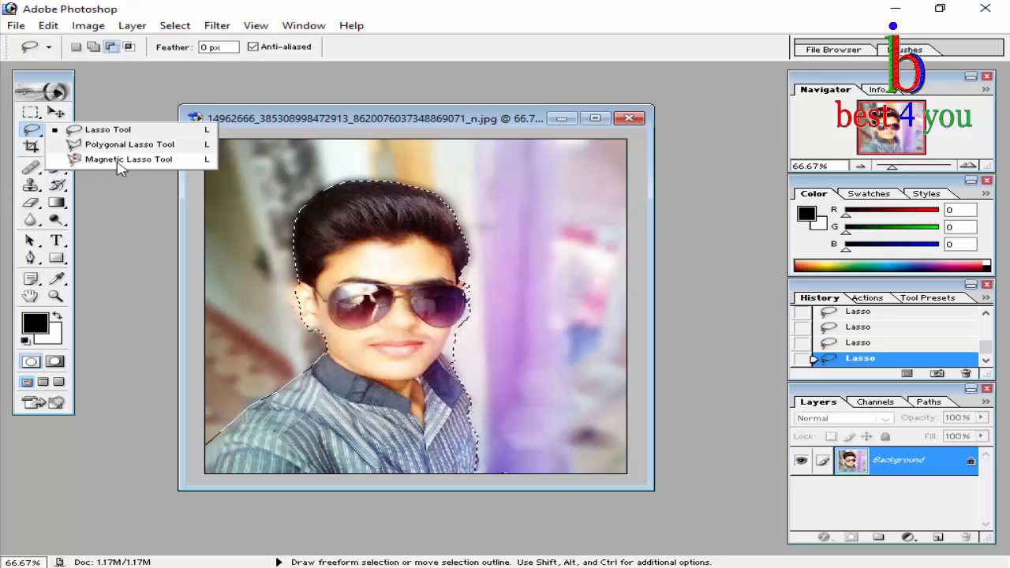
{"action": "left_click", "coordinate": [129, 47]}
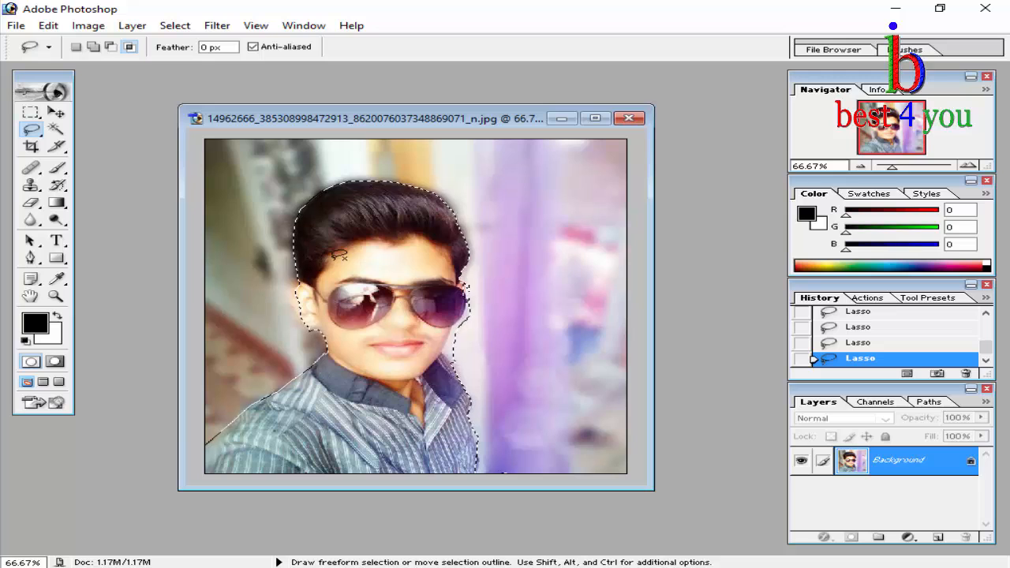
{"action": "left_click", "coordinate": [30, 129]}
{"action": "left_click", "coordinate": [118, 145]}
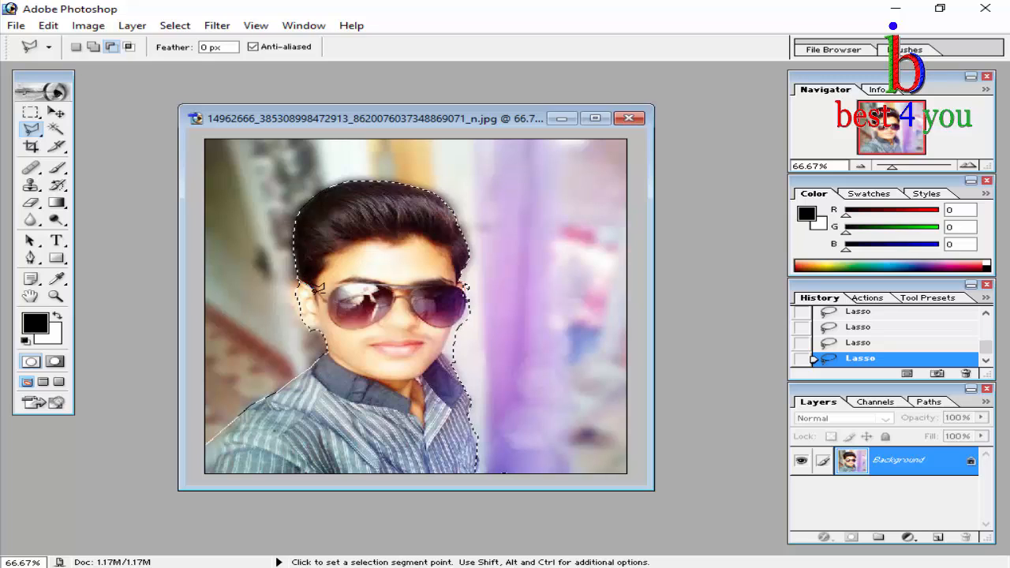
{"action": "left_click", "coordinate": [315, 304]}
{"action": "left_click", "coordinate": [388, 242]}
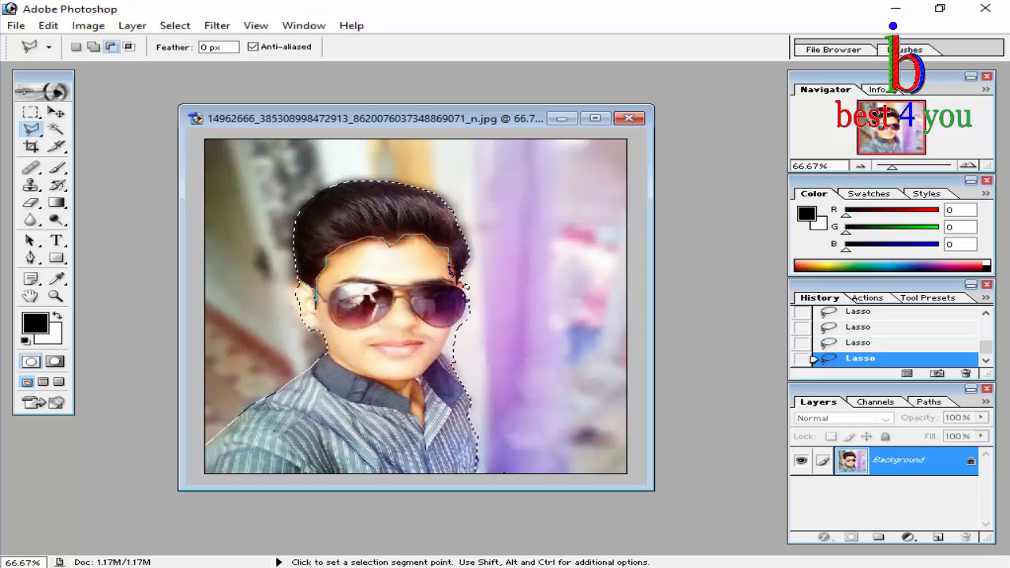
{"action": "left_click", "coordinate": [495, 270]}
{"action": "left_click", "coordinate": [512, 223]}
{"action": "left_click", "coordinate": [357, 154]}
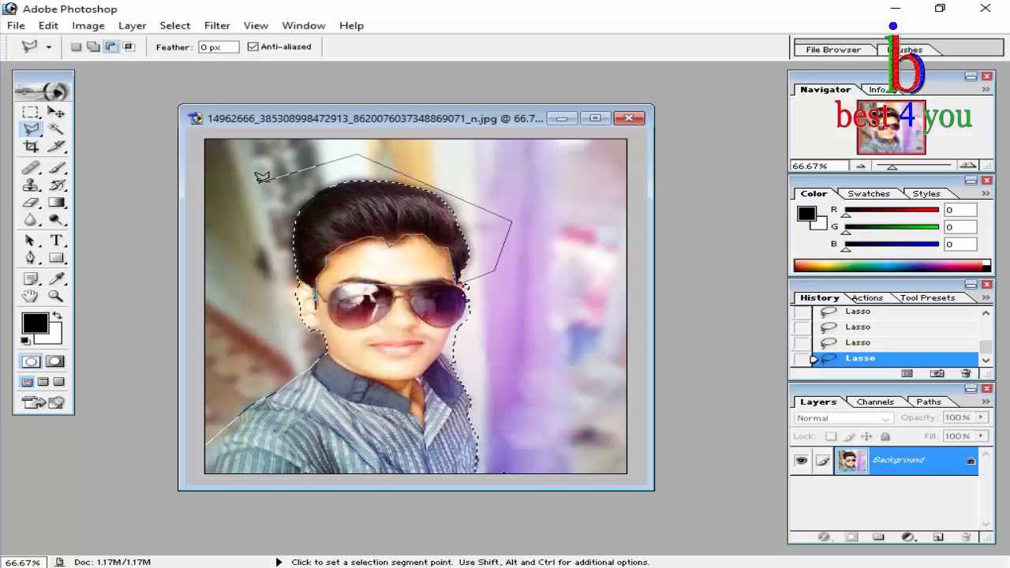
{"action": "left_click", "coordinate": [258, 195]}
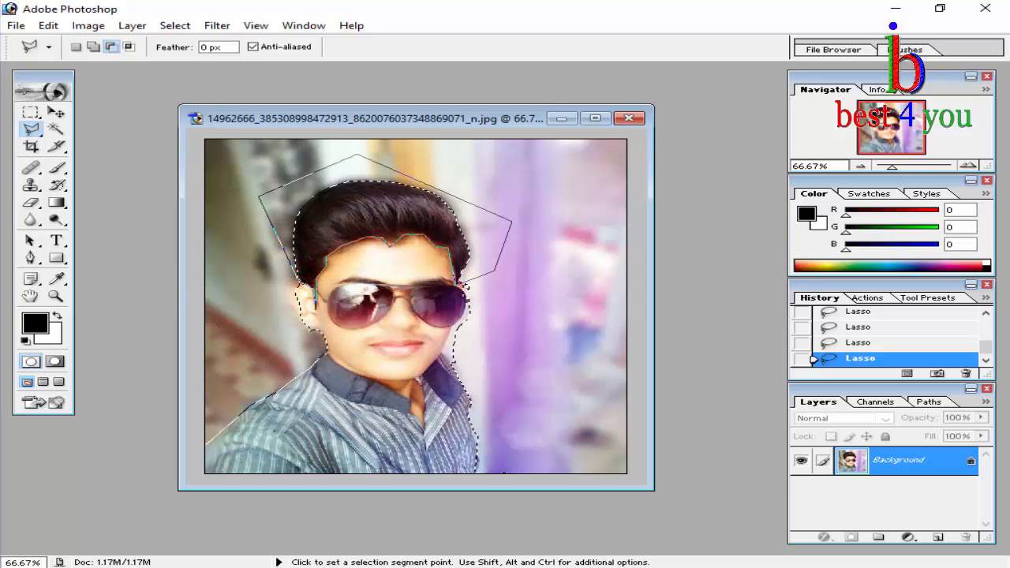
{"action": "left_click", "coordinate": [316, 303]}
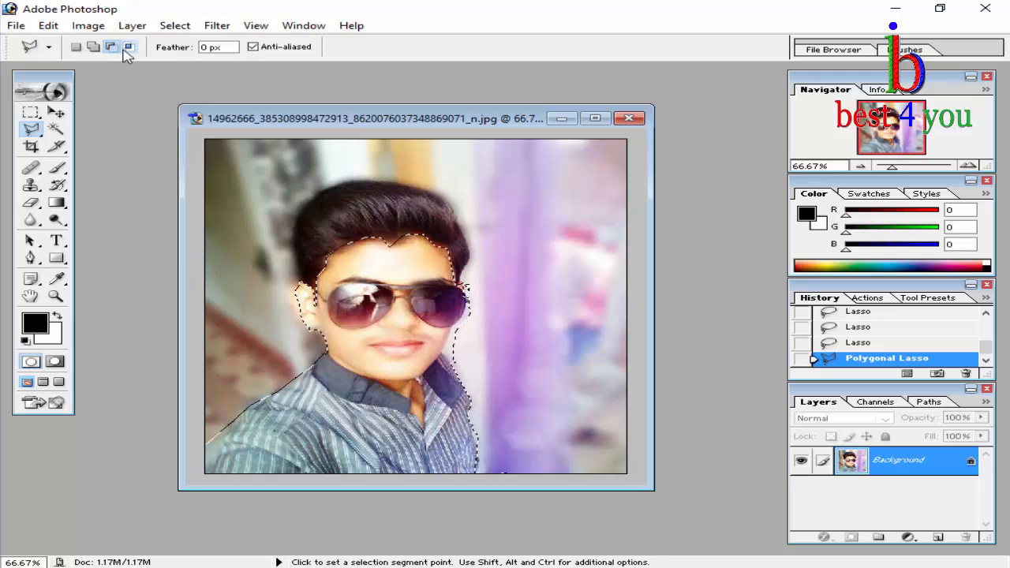
{"action": "key", "text": "ctrl+z"}
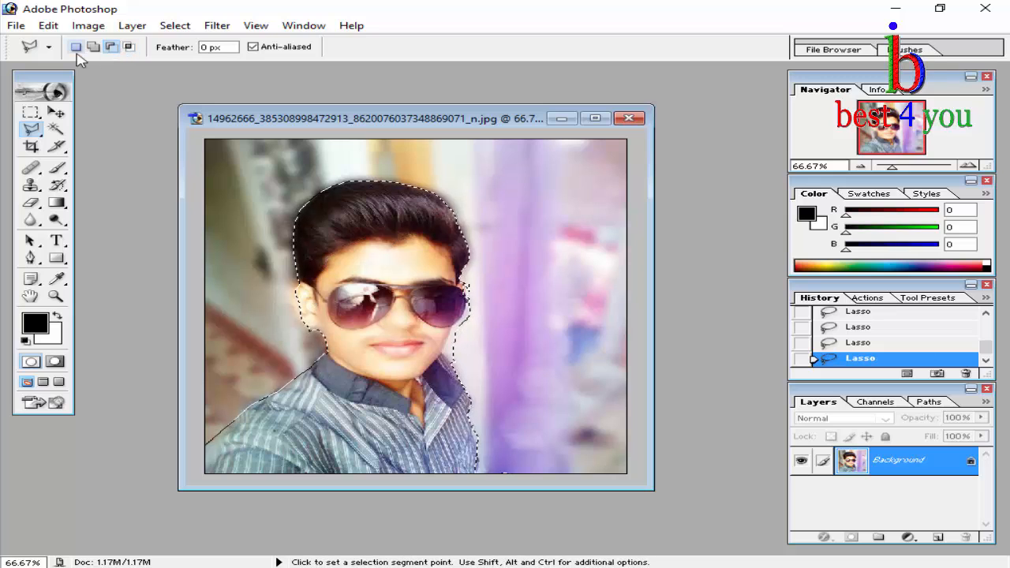
Reduce the selection to the hair by outlining it with the Polygonal Lasso in Intersect with selection mode
{"action": "left_click", "coordinate": [131, 48]}
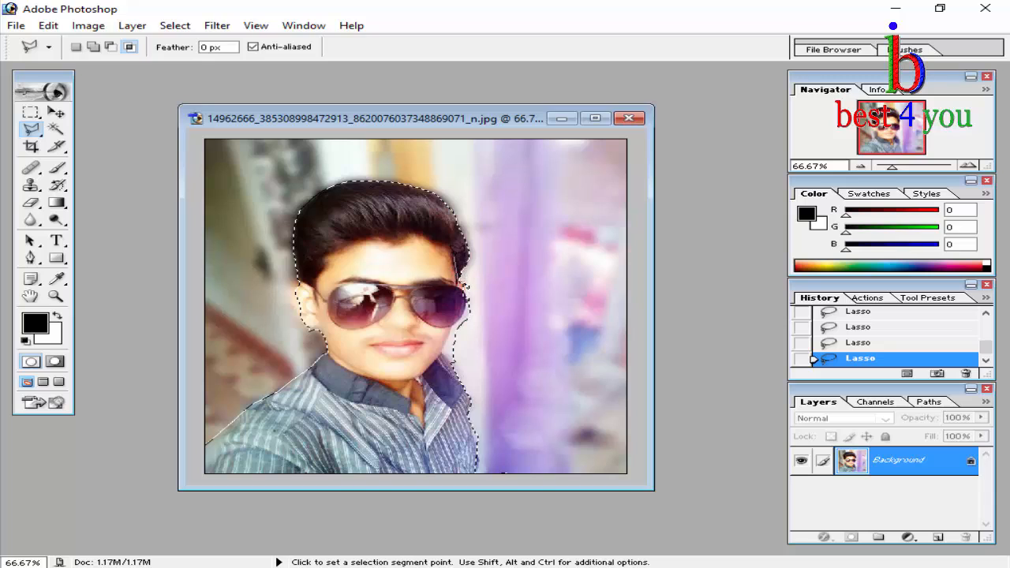
{"action": "left_click_drag", "start_coordinate": [402, 238], "coordinate": [365, 243]}
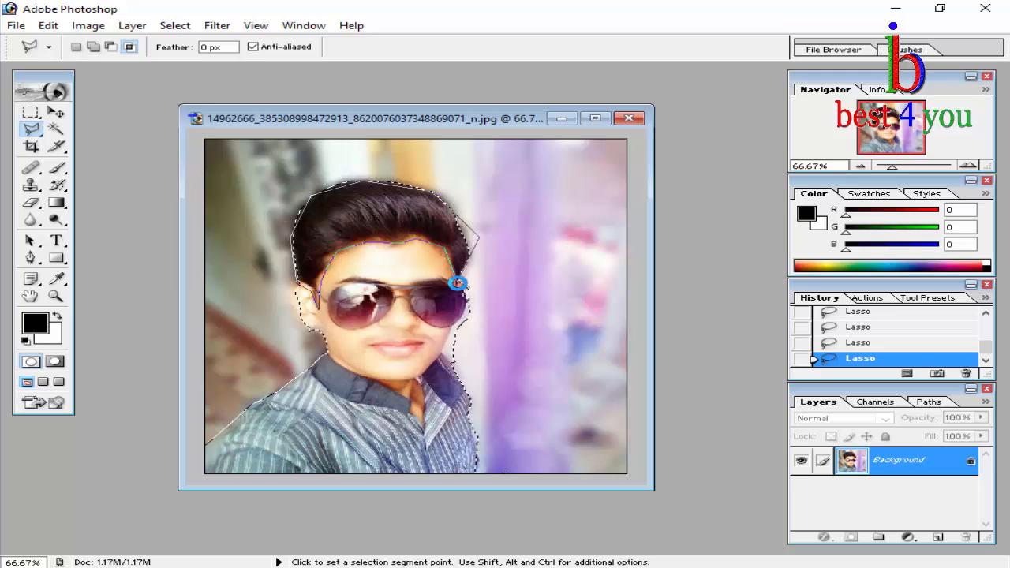
{"action": "left_click", "coordinate": [458, 282]}
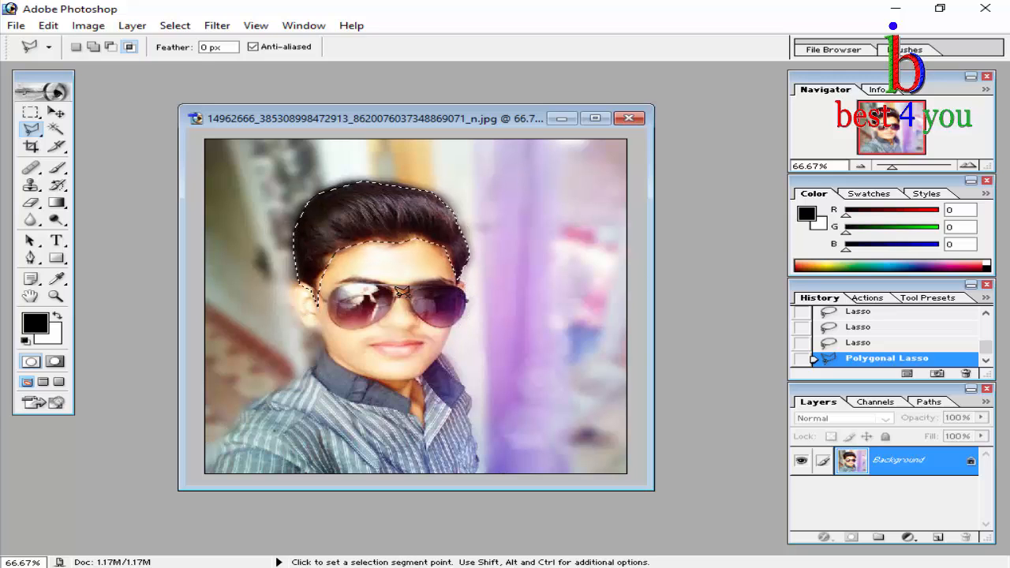
Reset the Polygonal Lasso to New selection mode and revert the photo to its original history snapshot
{"action": "key", "text": "ctrl+z"}
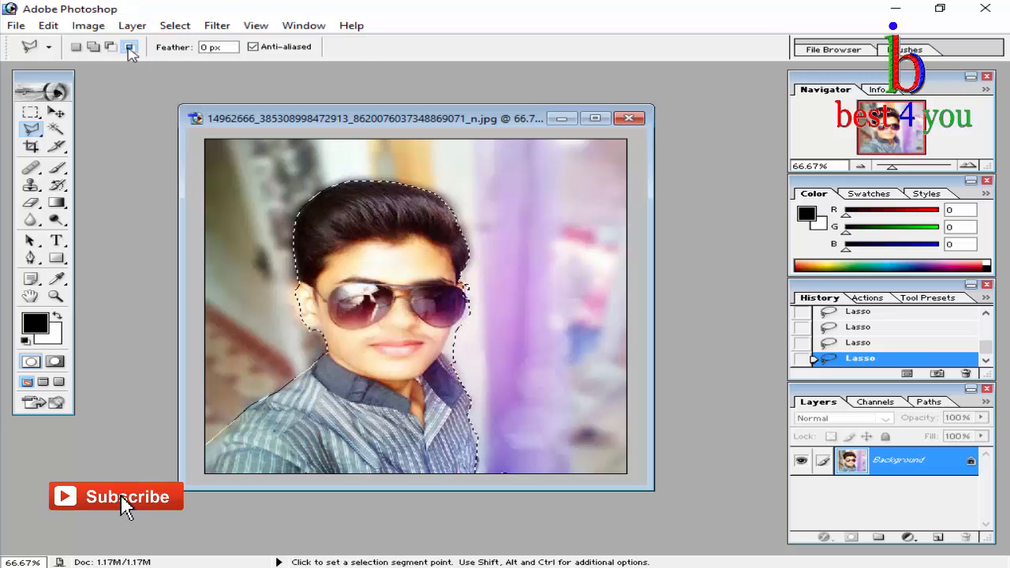
{"action": "left_click", "coordinate": [76, 47]}
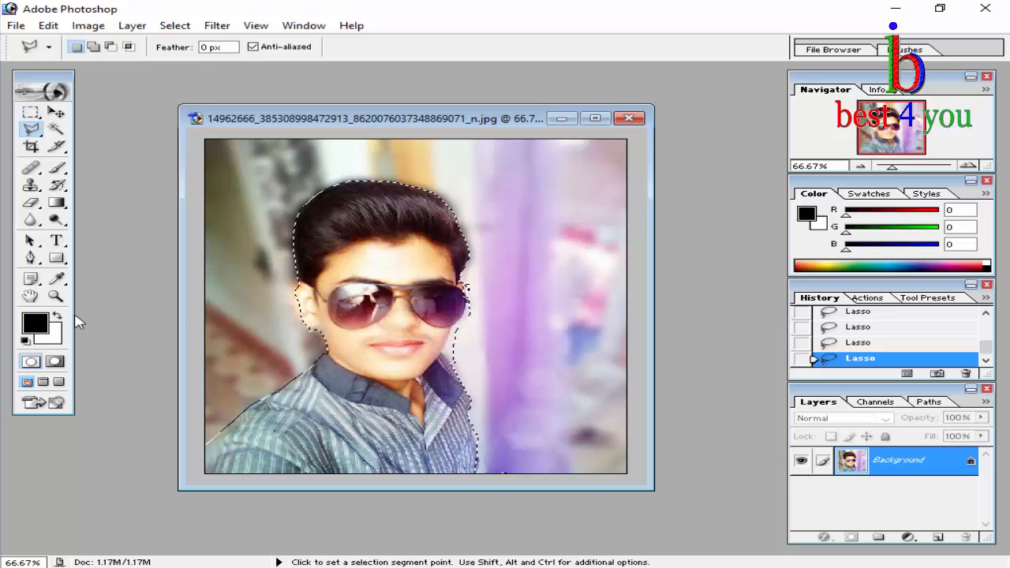
{"action": "scroll", "coordinate": [846, 347], "scroll_direction": "up", "scroll_amount": 10}
{"action": "left_click", "coordinate": [847, 323]}
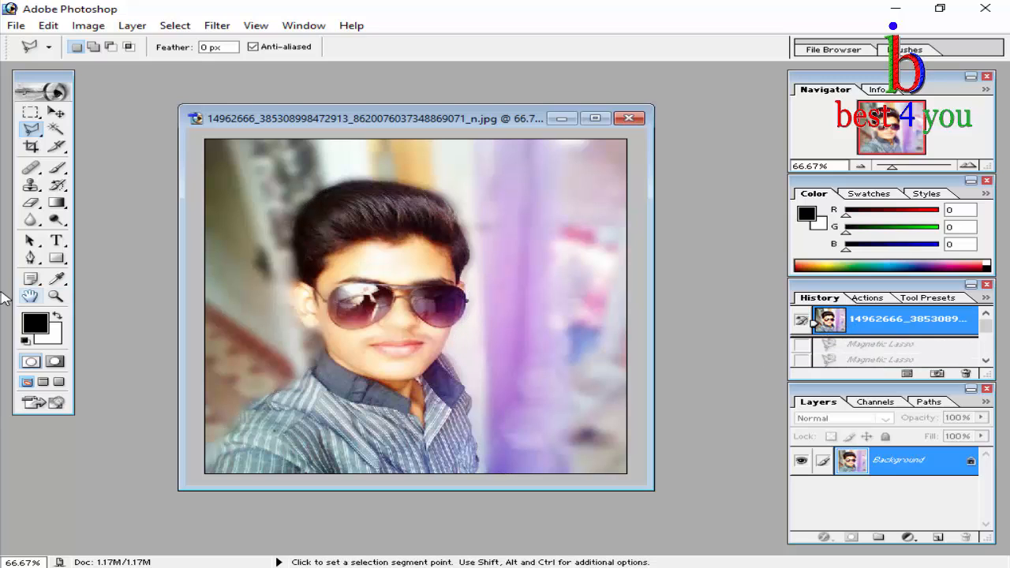
Trace the right-hand edge of the hair from the top of the head to beside the glasses with the Pen tool, as a black shape layer
{"action": "left_click", "coordinate": [31, 258]}
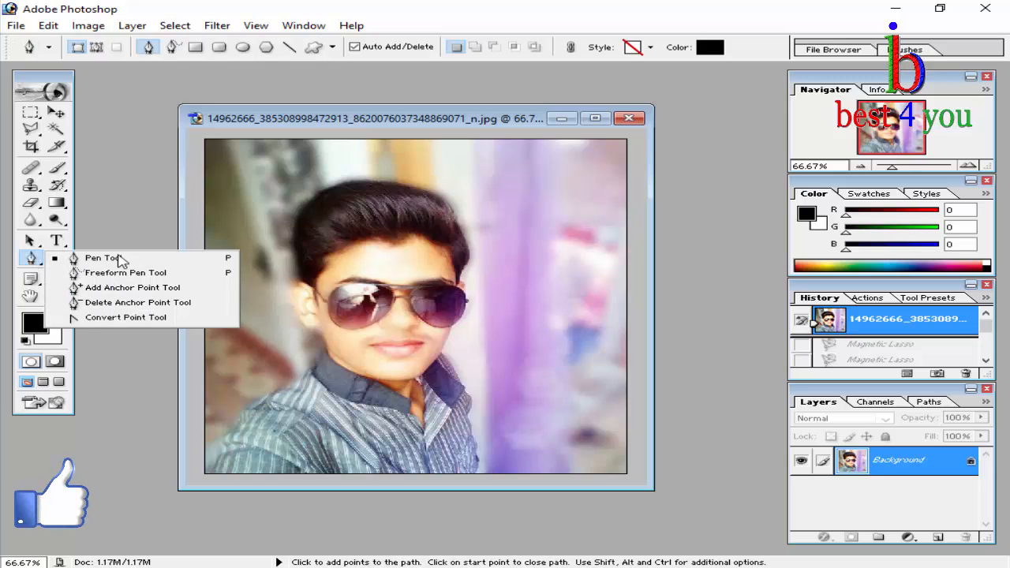
{"action": "left_click", "coordinate": [137, 263]}
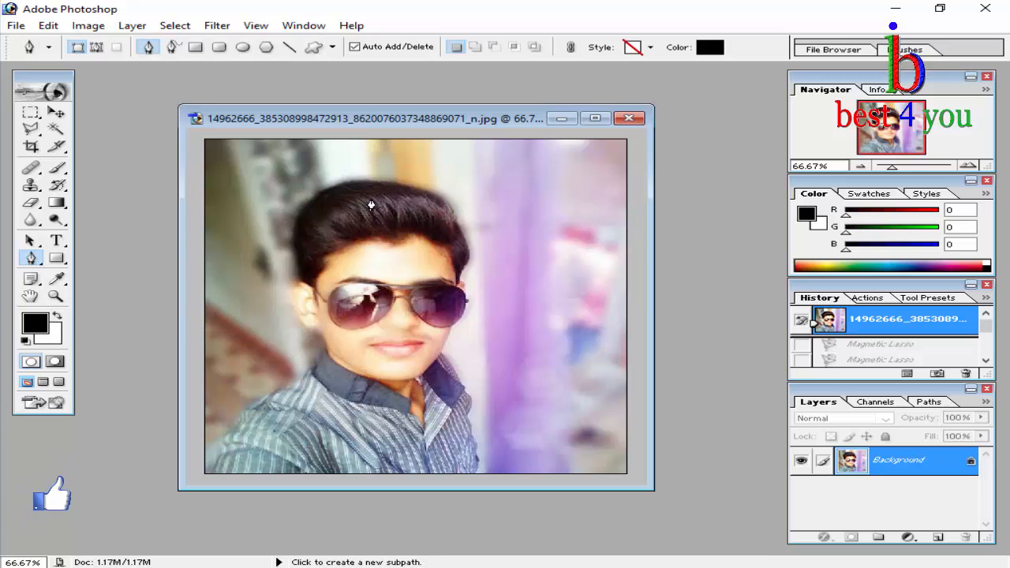
{"action": "left_click", "coordinate": [374, 179]}
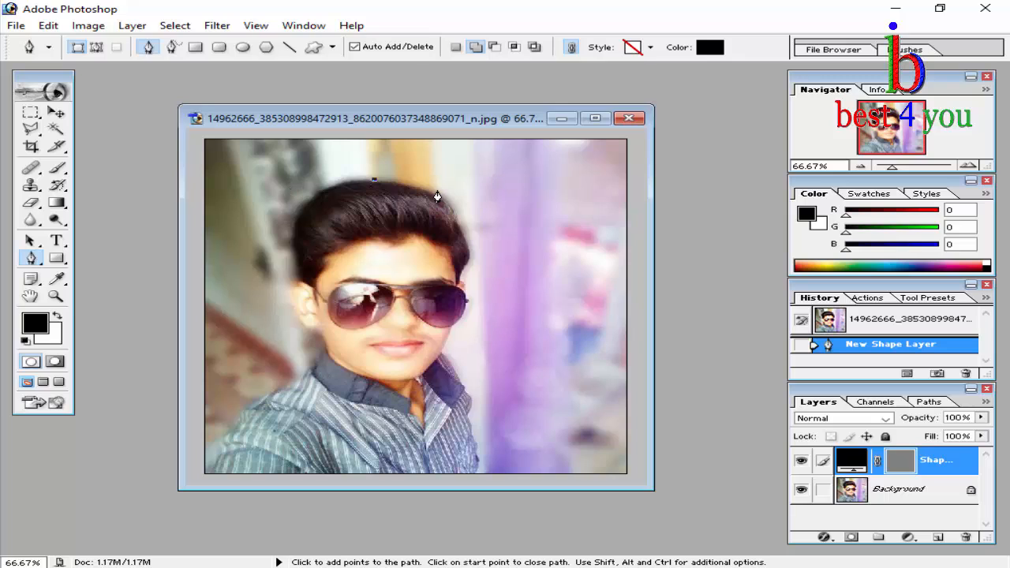
{"action": "left_click_drag", "start_coordinate": [437, 194], "coordinate": [454, 204]}
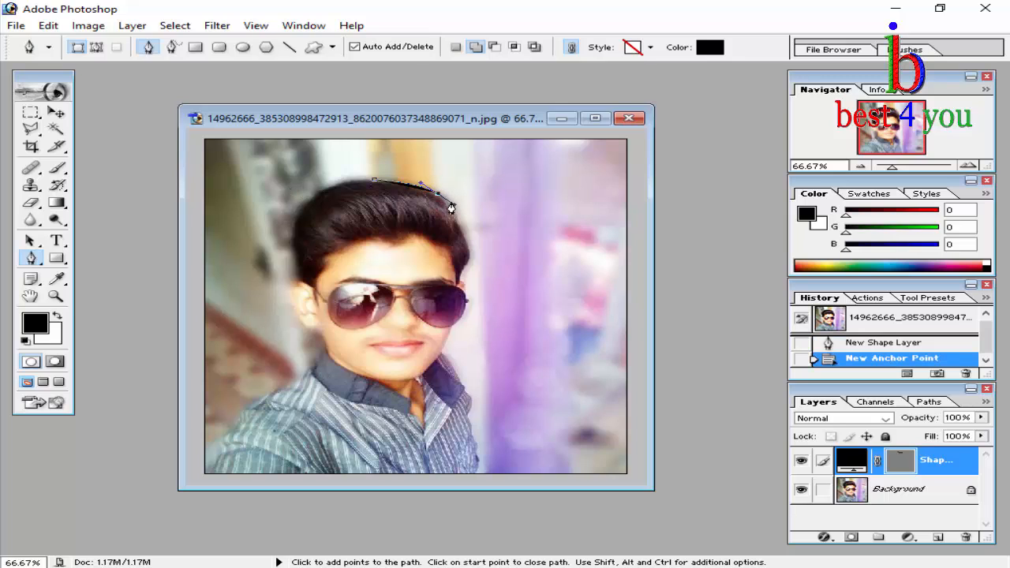
{"action": "left_click", "coordinate": [438, 193]}
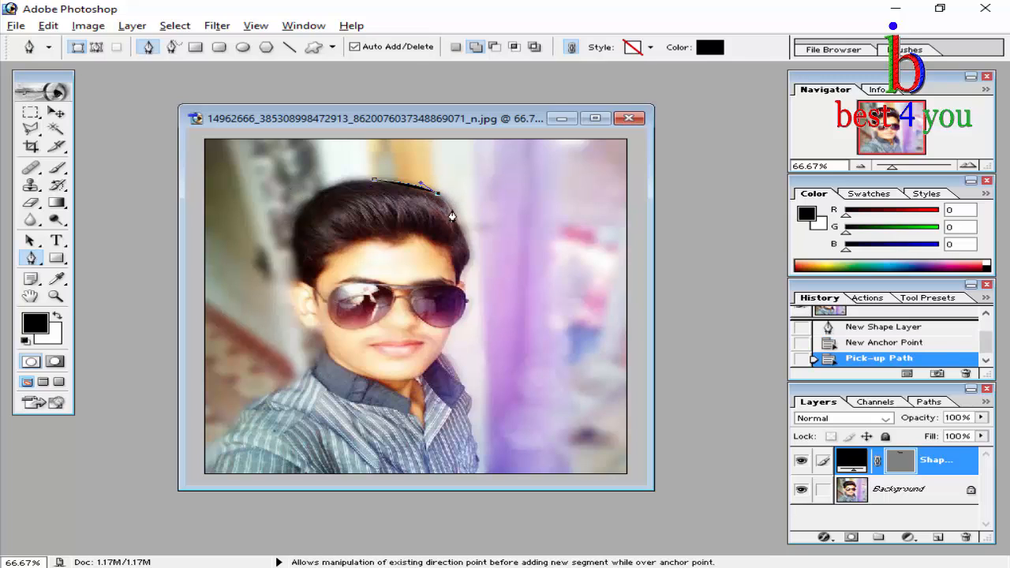
{"action": "left_click_drag", "start_coordinate": [458, 225], "coordinate": [466, 270]}
{"action": "left_click", "coordinate": [457, 223], "text": "alt"}
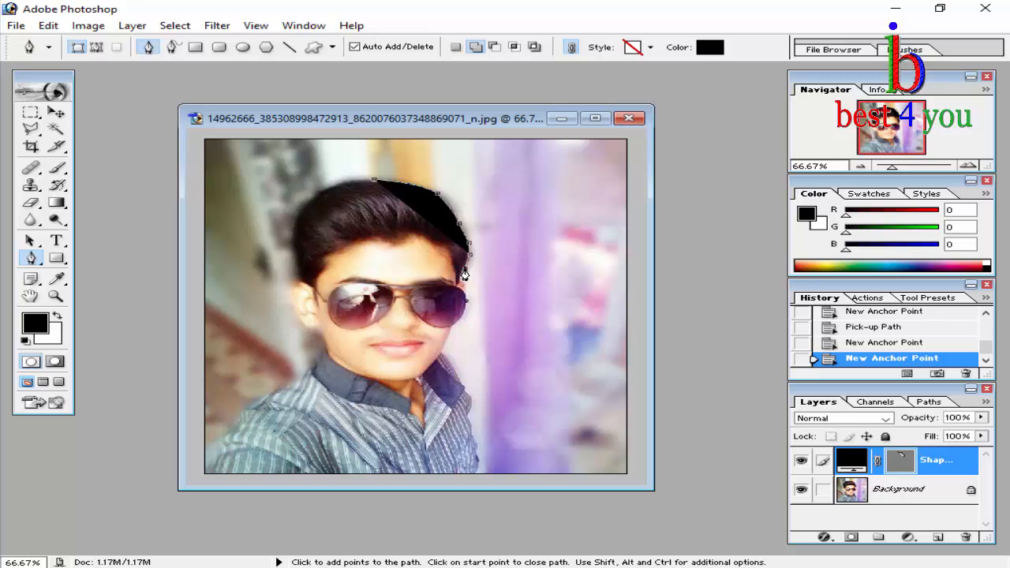
{"action": "left_click", "coordinate": [464, 269]}
{"action": "left_click", "coordinate": [459, 275]}
{"action": "left_click", "coordinate": [458, 283]}
{"action": "left_click", "coordinate": [460, 282]}
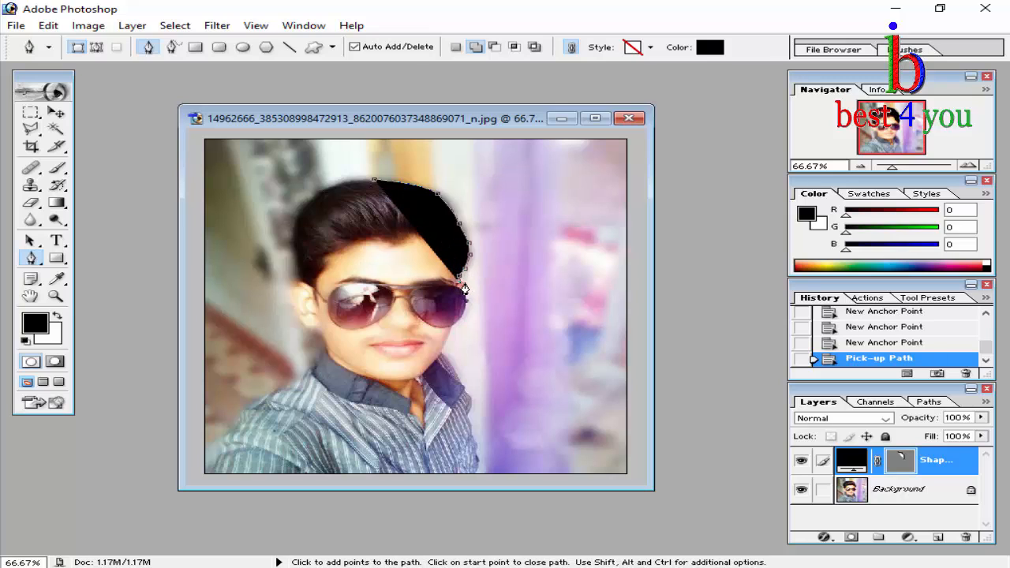
{"action": "right_click", "coordinate": [891, 469]}
{"action": "left_click", "coordinate": [892, 494]}
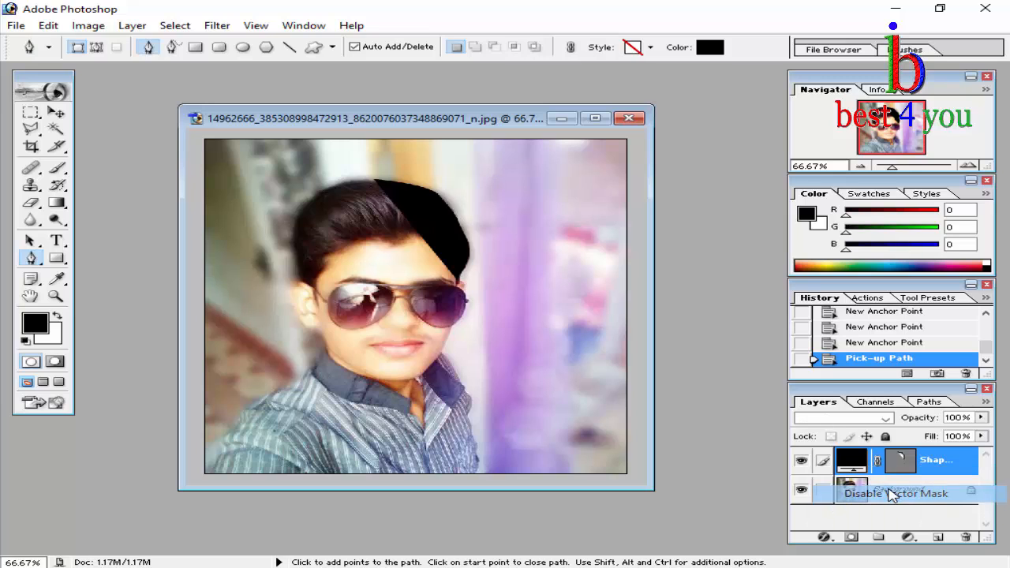
{"action": "key", "text": "ctrl+z"}
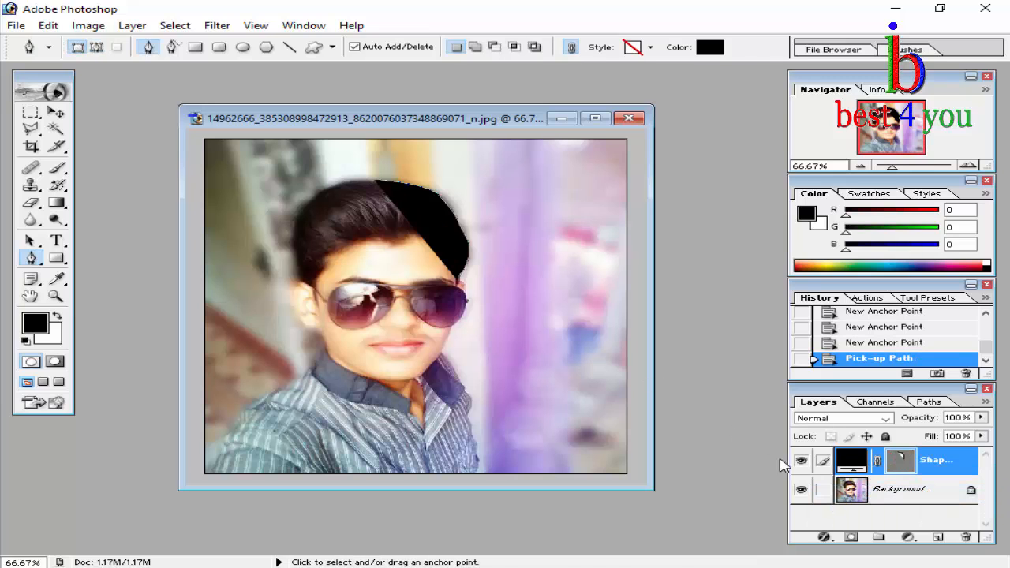
Load the hair shape layer's transparency as a selection
{"action": "right_click", "coordinate": [843, 464]}
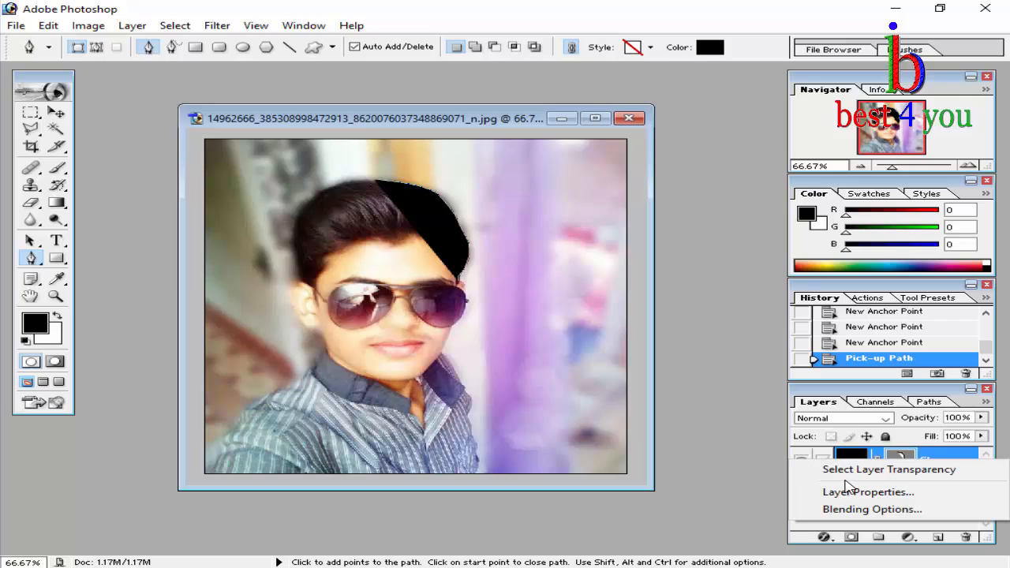
{"action": "left_click", "coordinate": [846, 471]}
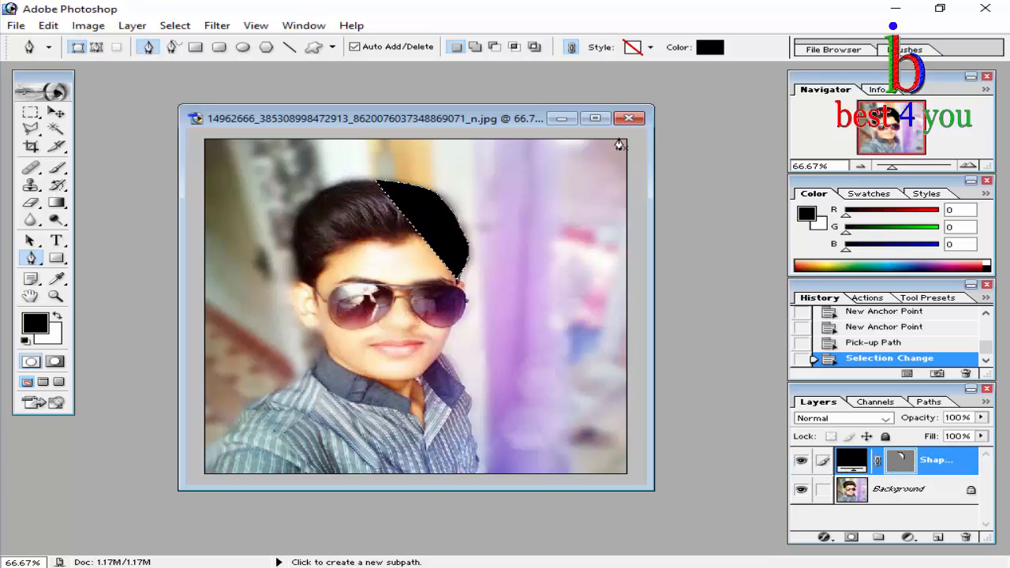
Draw a second black shape layer with rough Pen tool anchor points around the hair, forehead and sunglasses
{"action": "left_click", "coordinate": [32, 259]}
{"action": "left_click", "coordinate": [301, 274]}
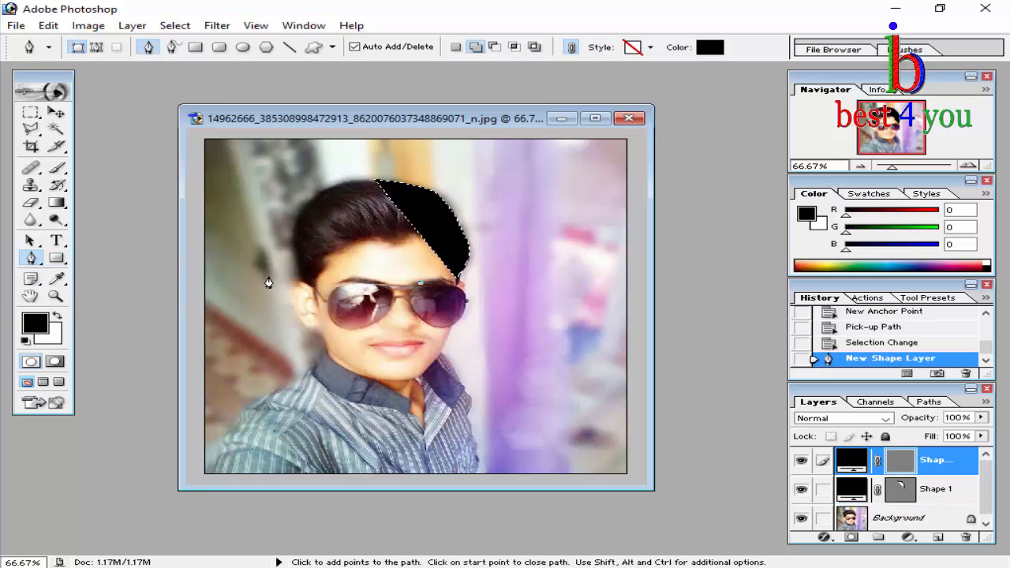
{"action": "left_click", "coordinate": [338, 207]}
{"action": "left_click", "coordinate": [420, 203]}
{"action": "left_click", "coordinate": [474, 250]}
{"action": "left_click", "coordinate": [477, 299]}
{"action": "left_click", "coordinate": [337, 306]}
{"action": "left_click", "coordinate": [267, 231]}
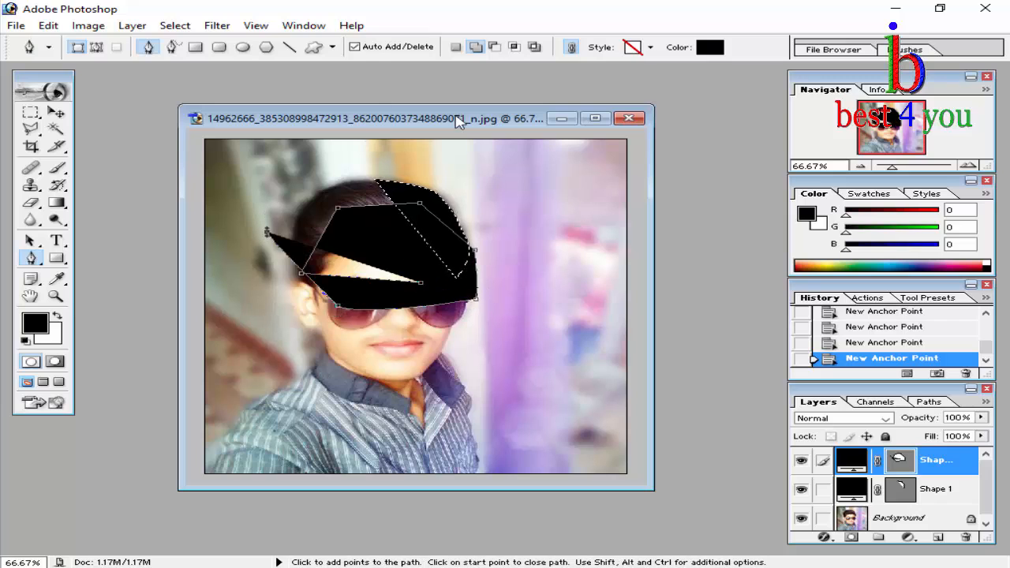
Revert the photo to its original history snapshot to discard both pen shapes, and switch to the Move tool
{"action": "scroll", "coordinate": [873, 340], "scroll_direction": "up", "scroll_amount": 5}
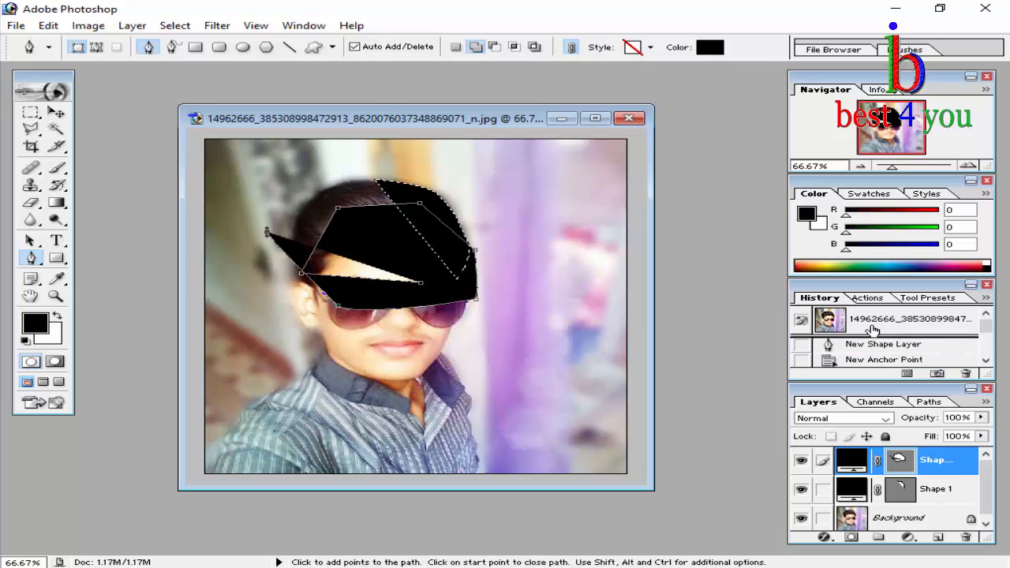
{"action": "left_click", "coordinate": [825, 320]}
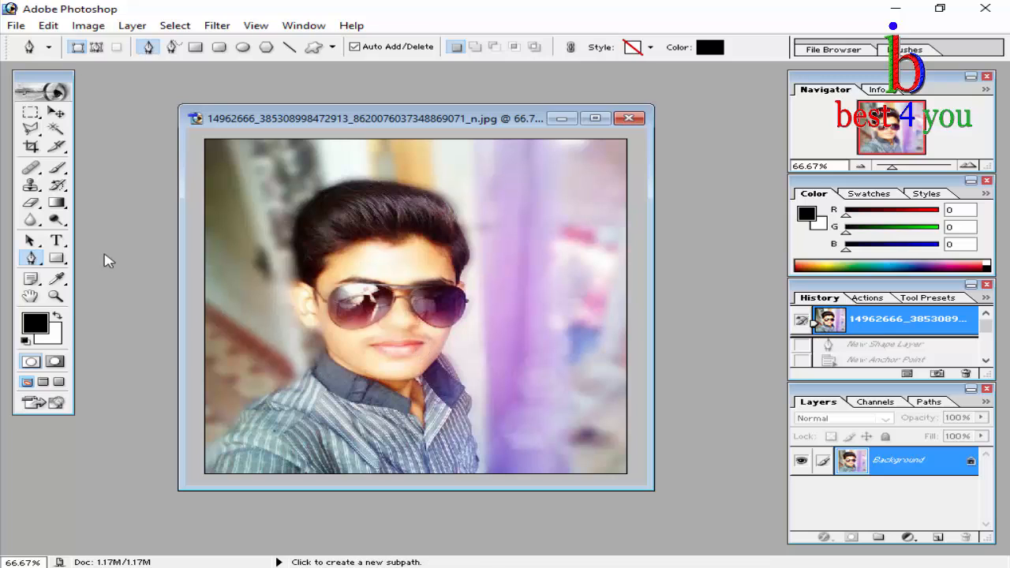
{"action": "left_click", "coordinate": [56, 113]}
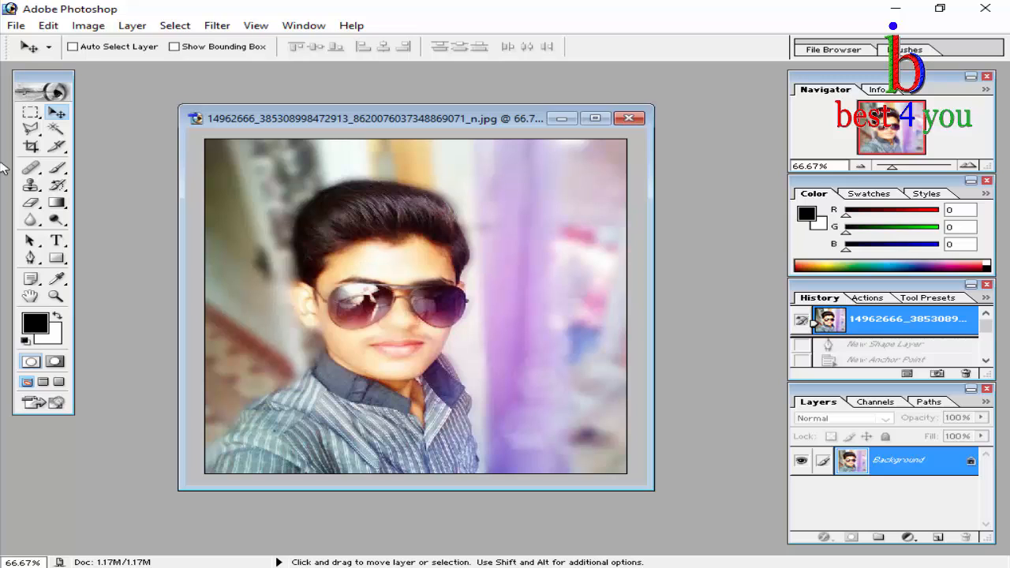
{"action": "left_click", "coordinate": [527, 562]}
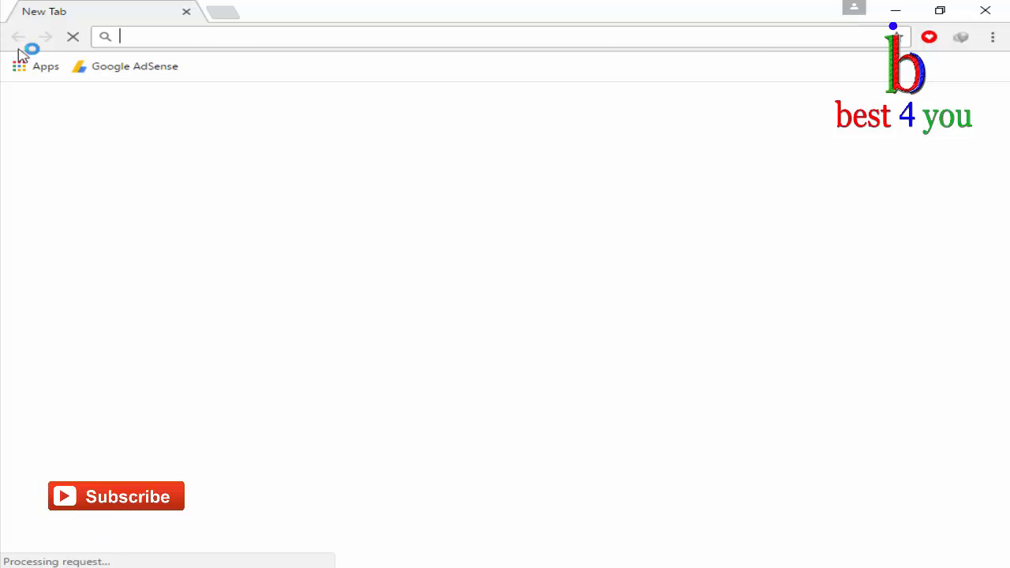
{"action": "left_click", "coordinate": [893, 9]}
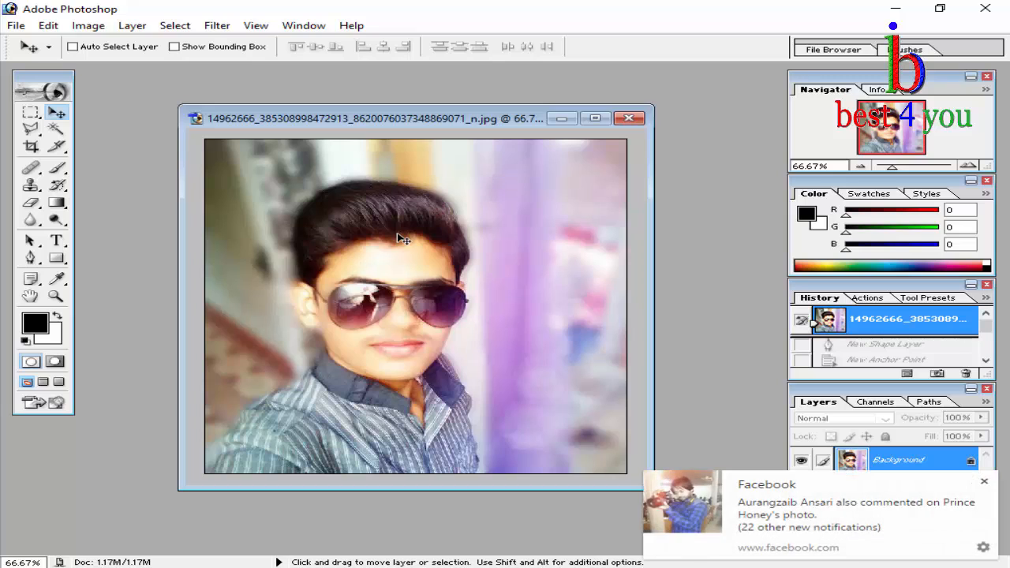
{"action": "left_click", "coordinate": [984, 481]}
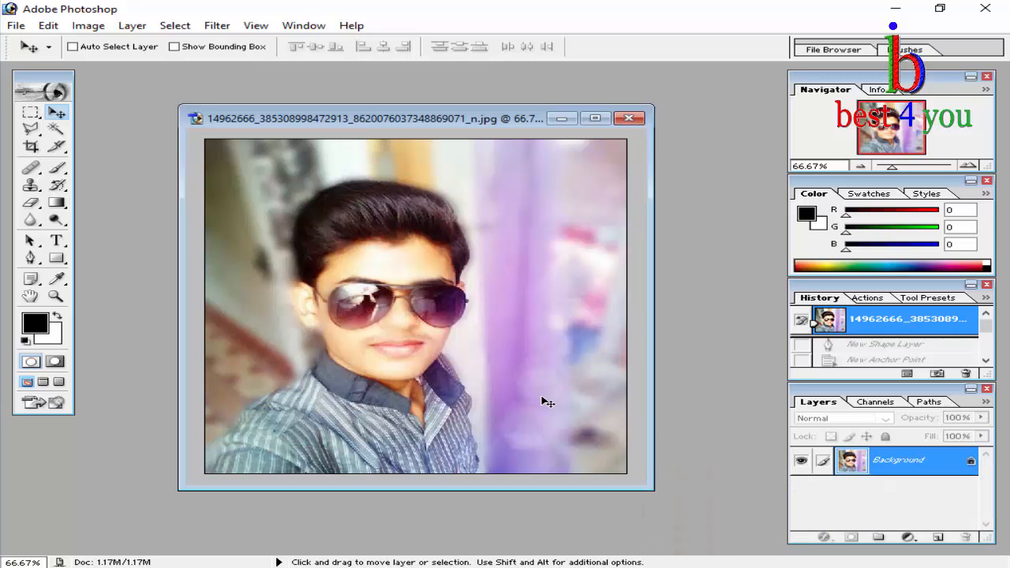